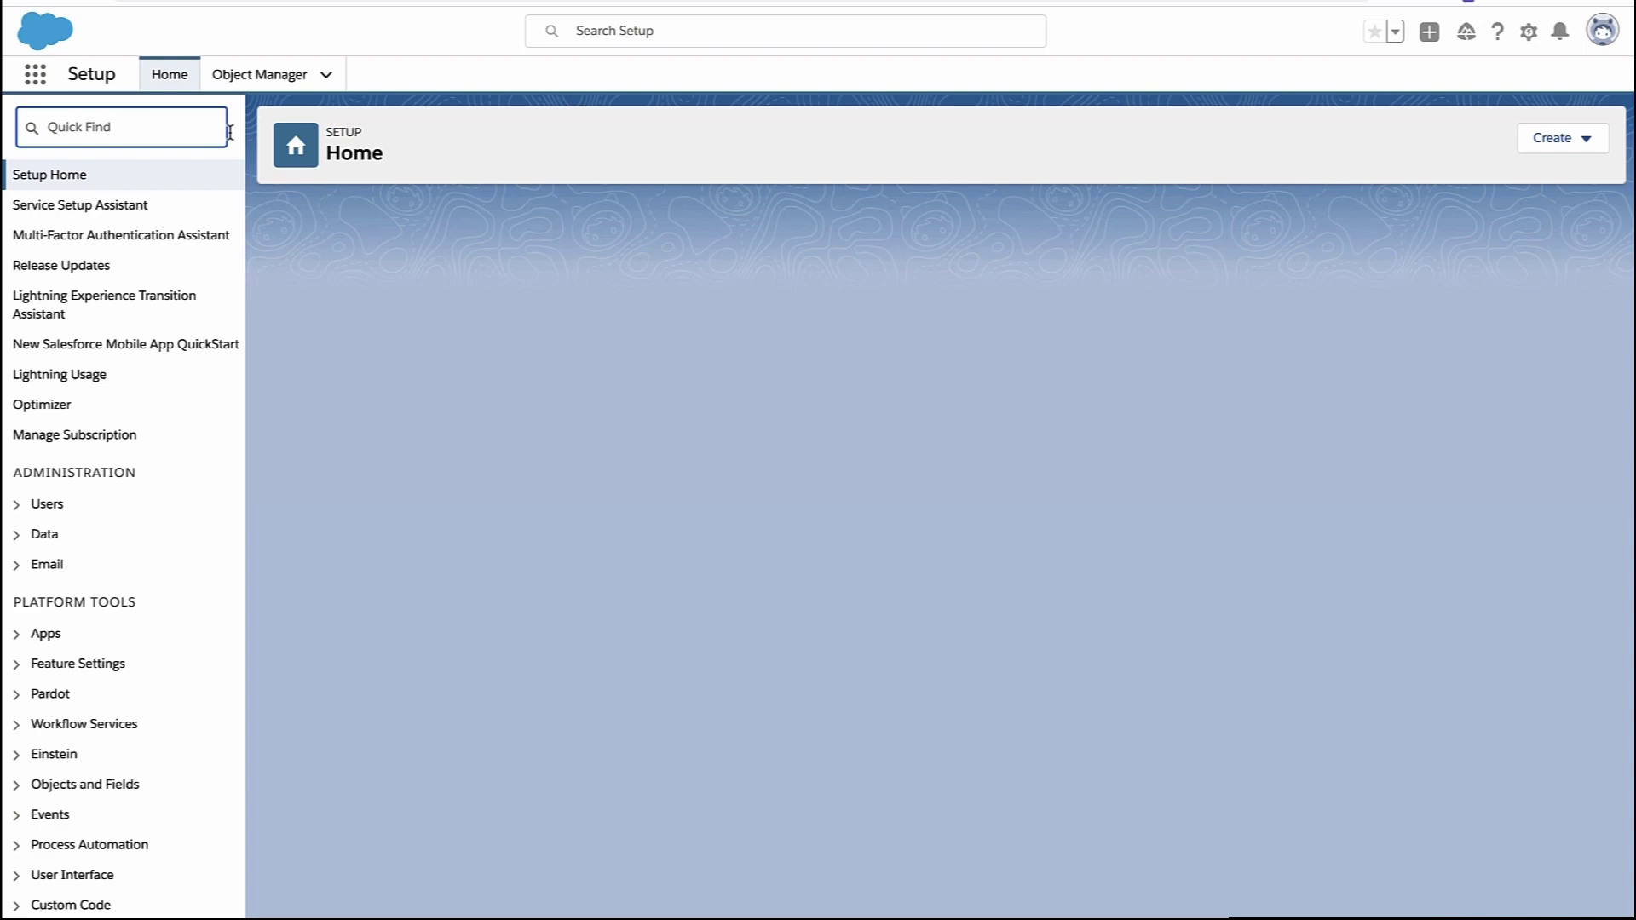
Step: Search Quick Find for 'report', open Report Types and begin a New Custom Report Type
left_click(171, 121)
type("repo")
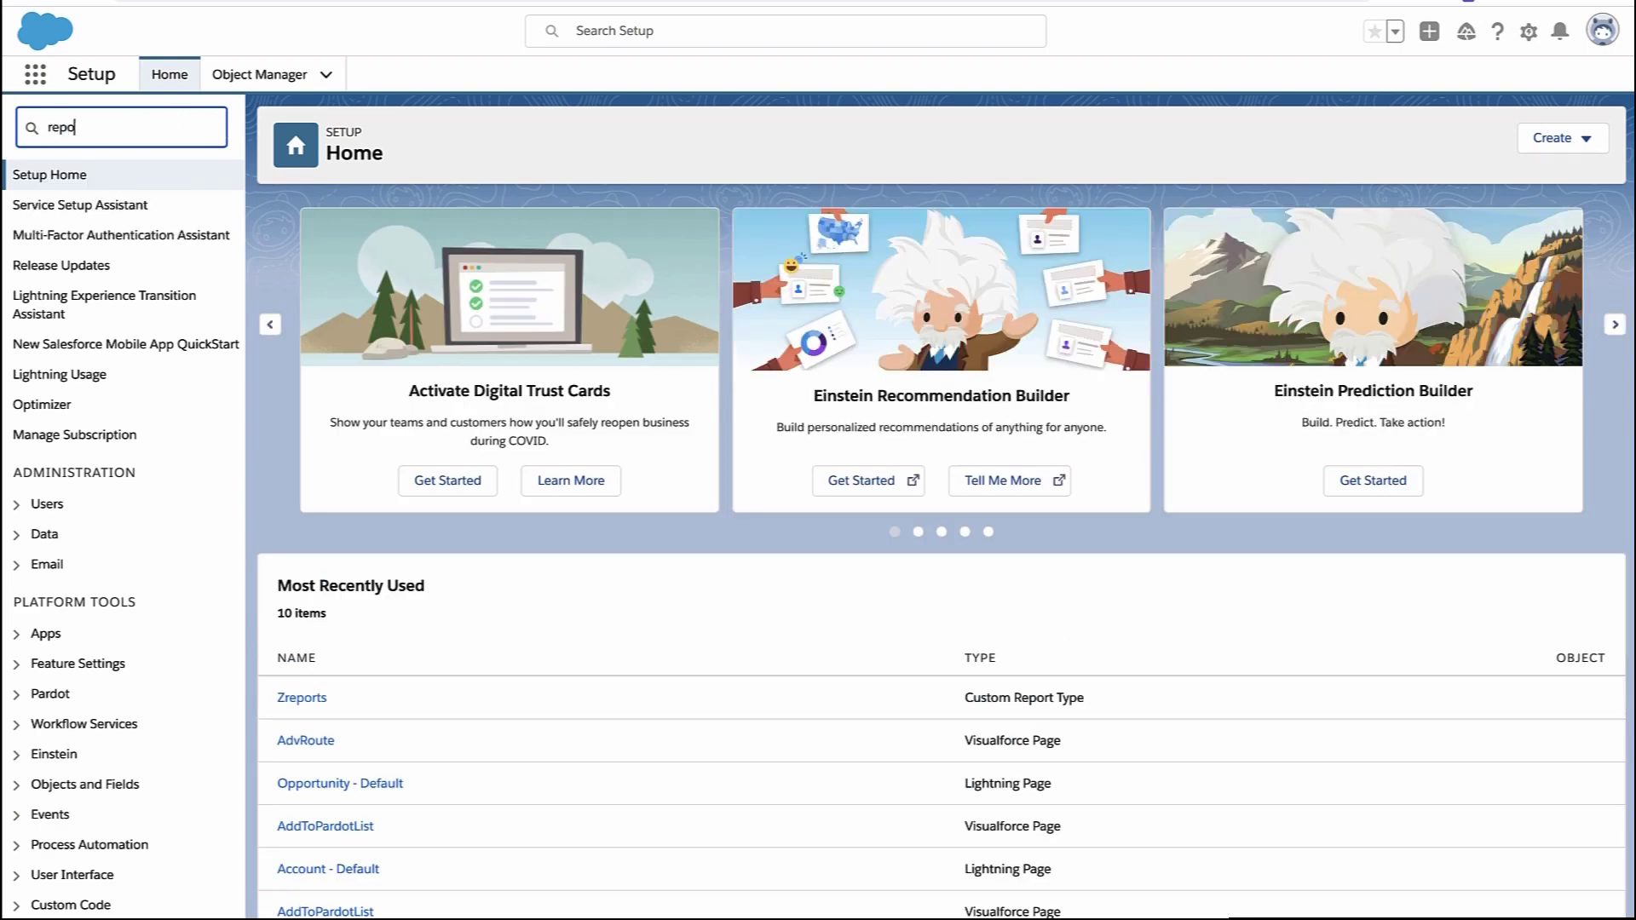
type("rt")
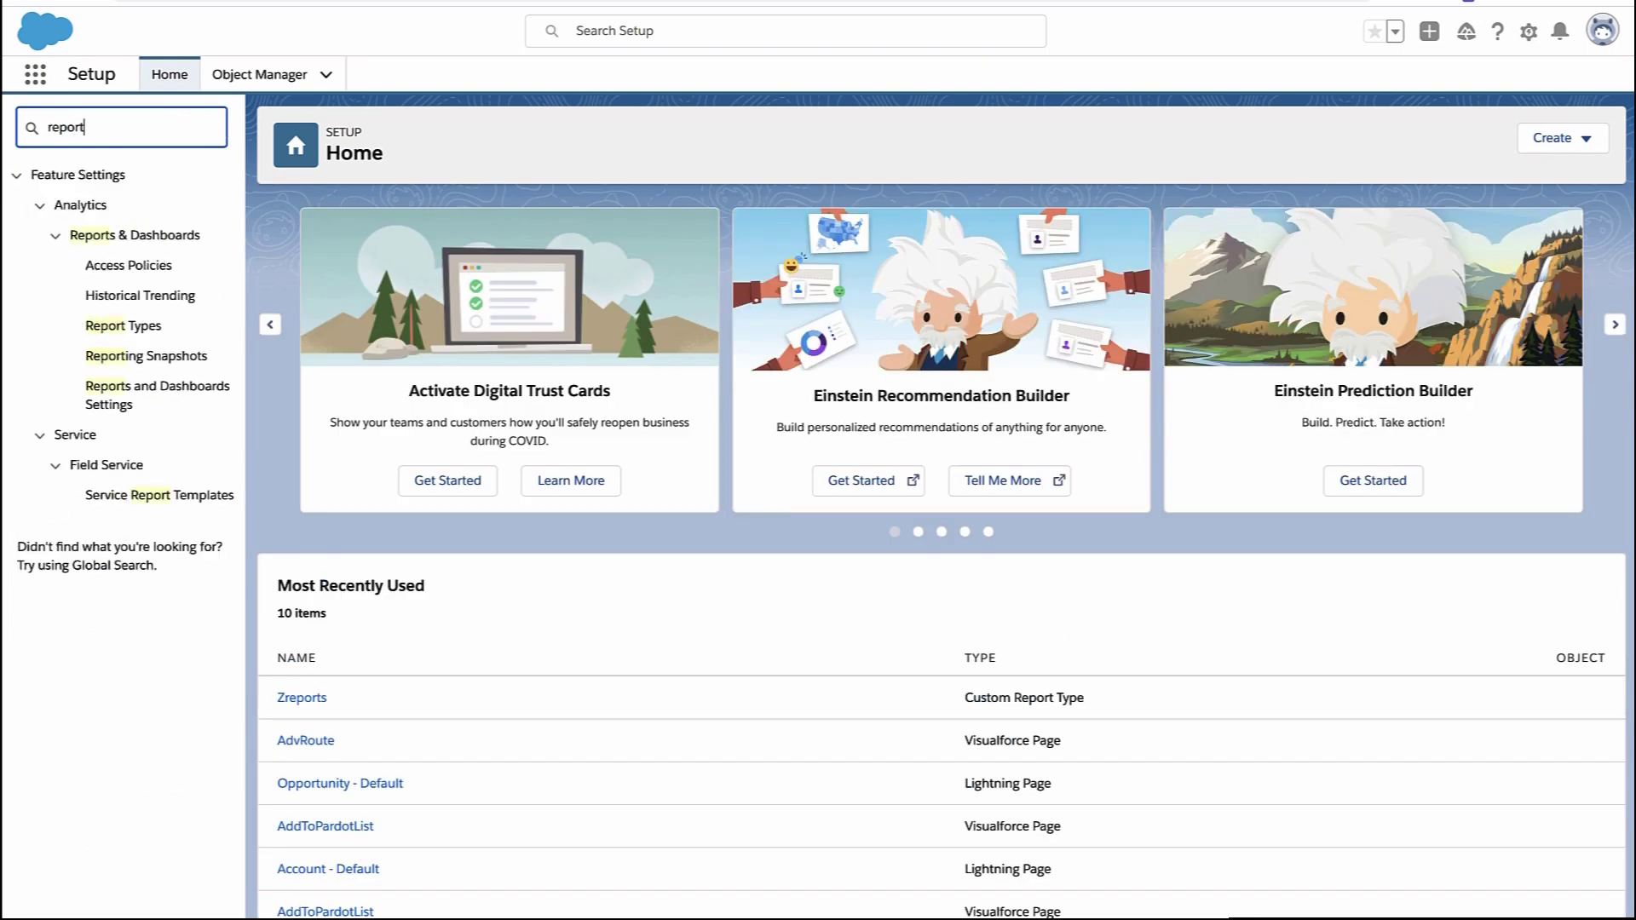
left_click(157, 327)
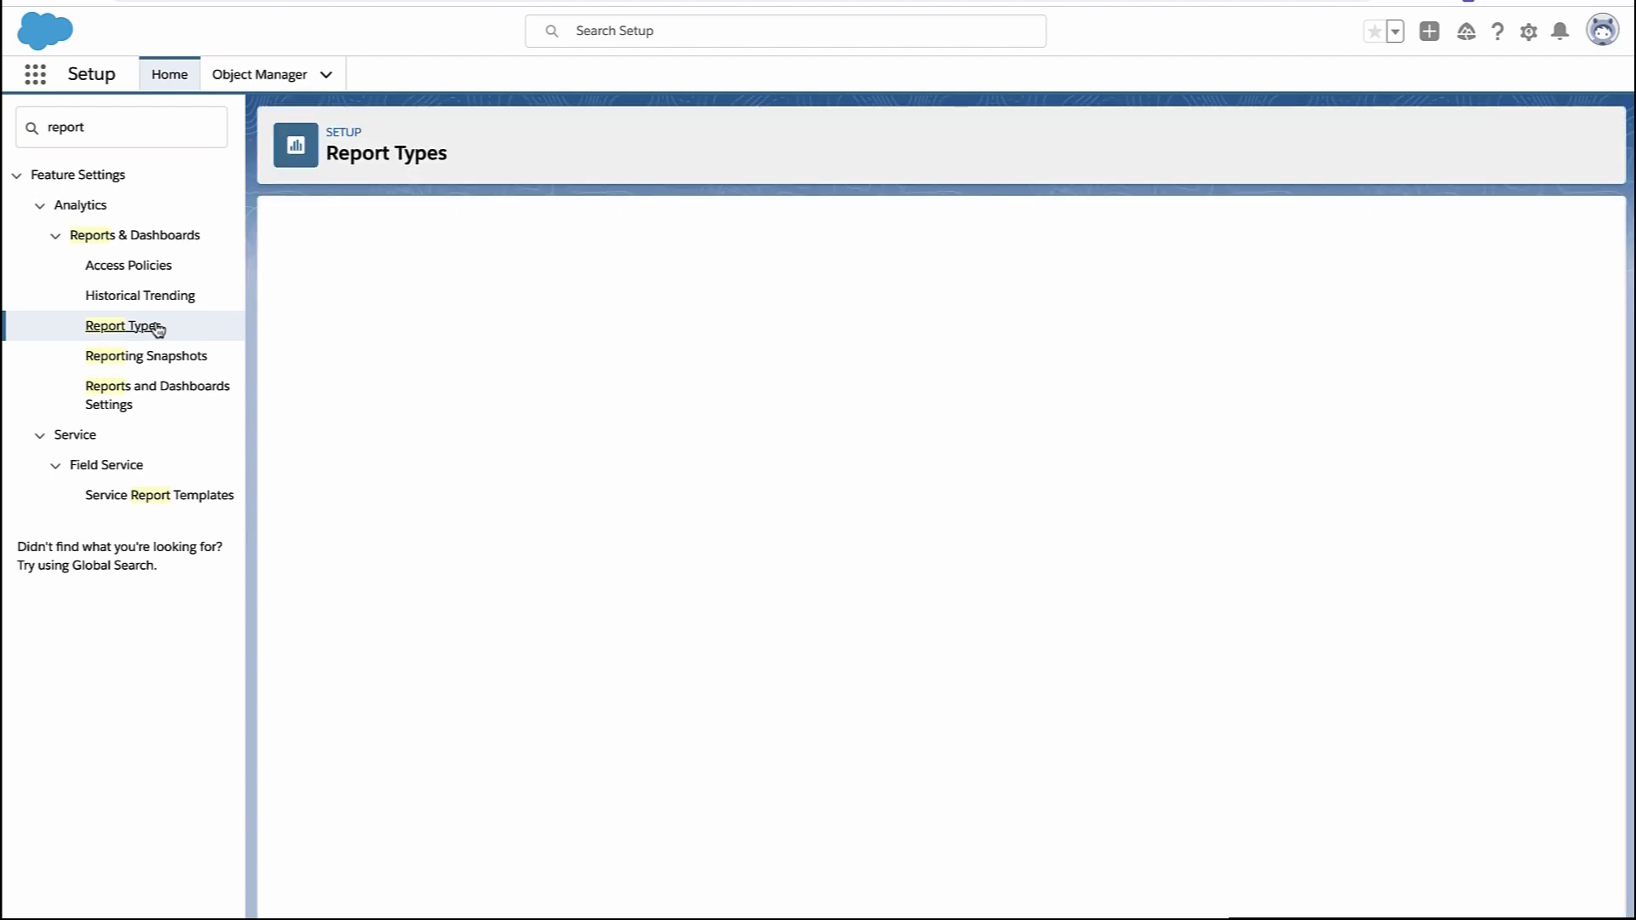
left_click(955, 566)
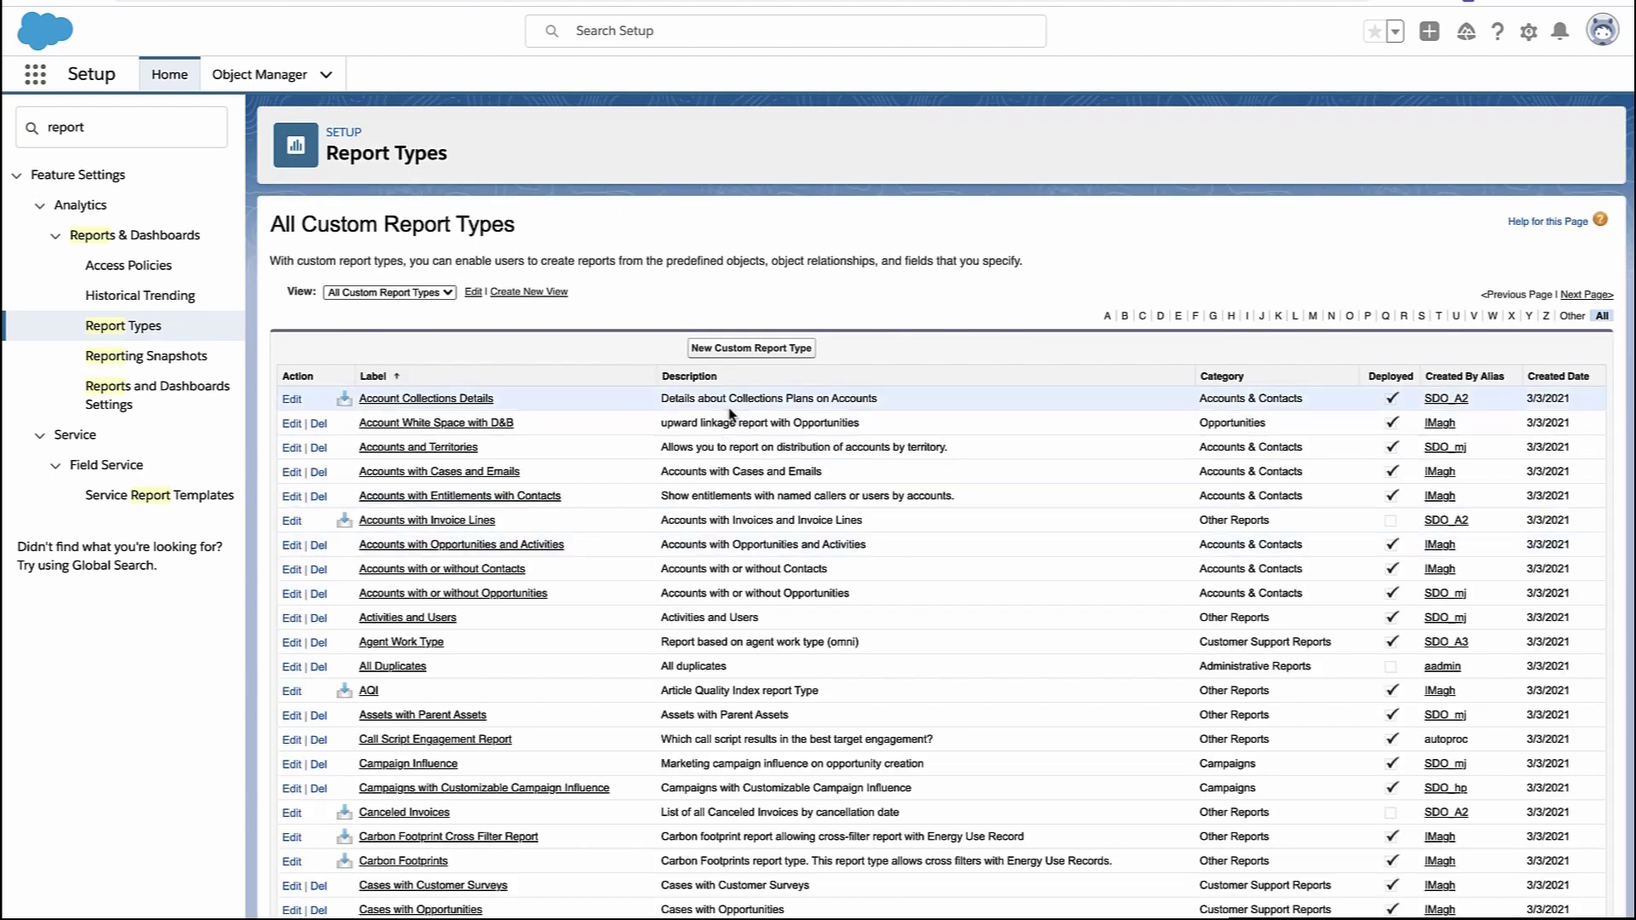
left_click(738, 352)
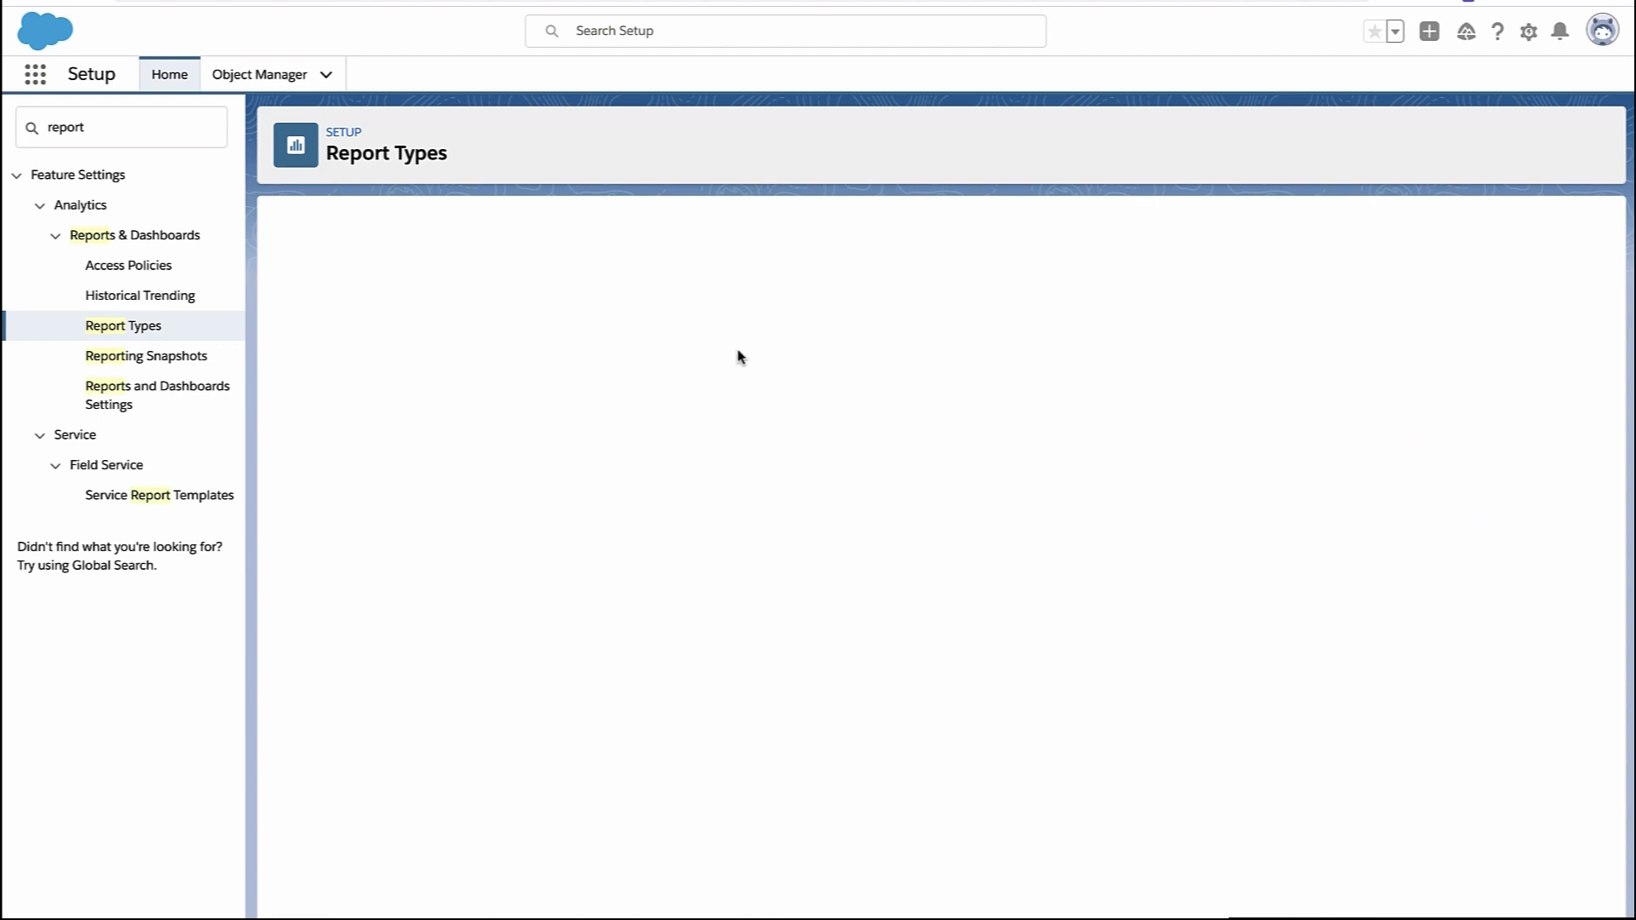
Step: Set primary object Reports, label 'Report on Reports', and a description about reporting on reports
left_click(705, 435)
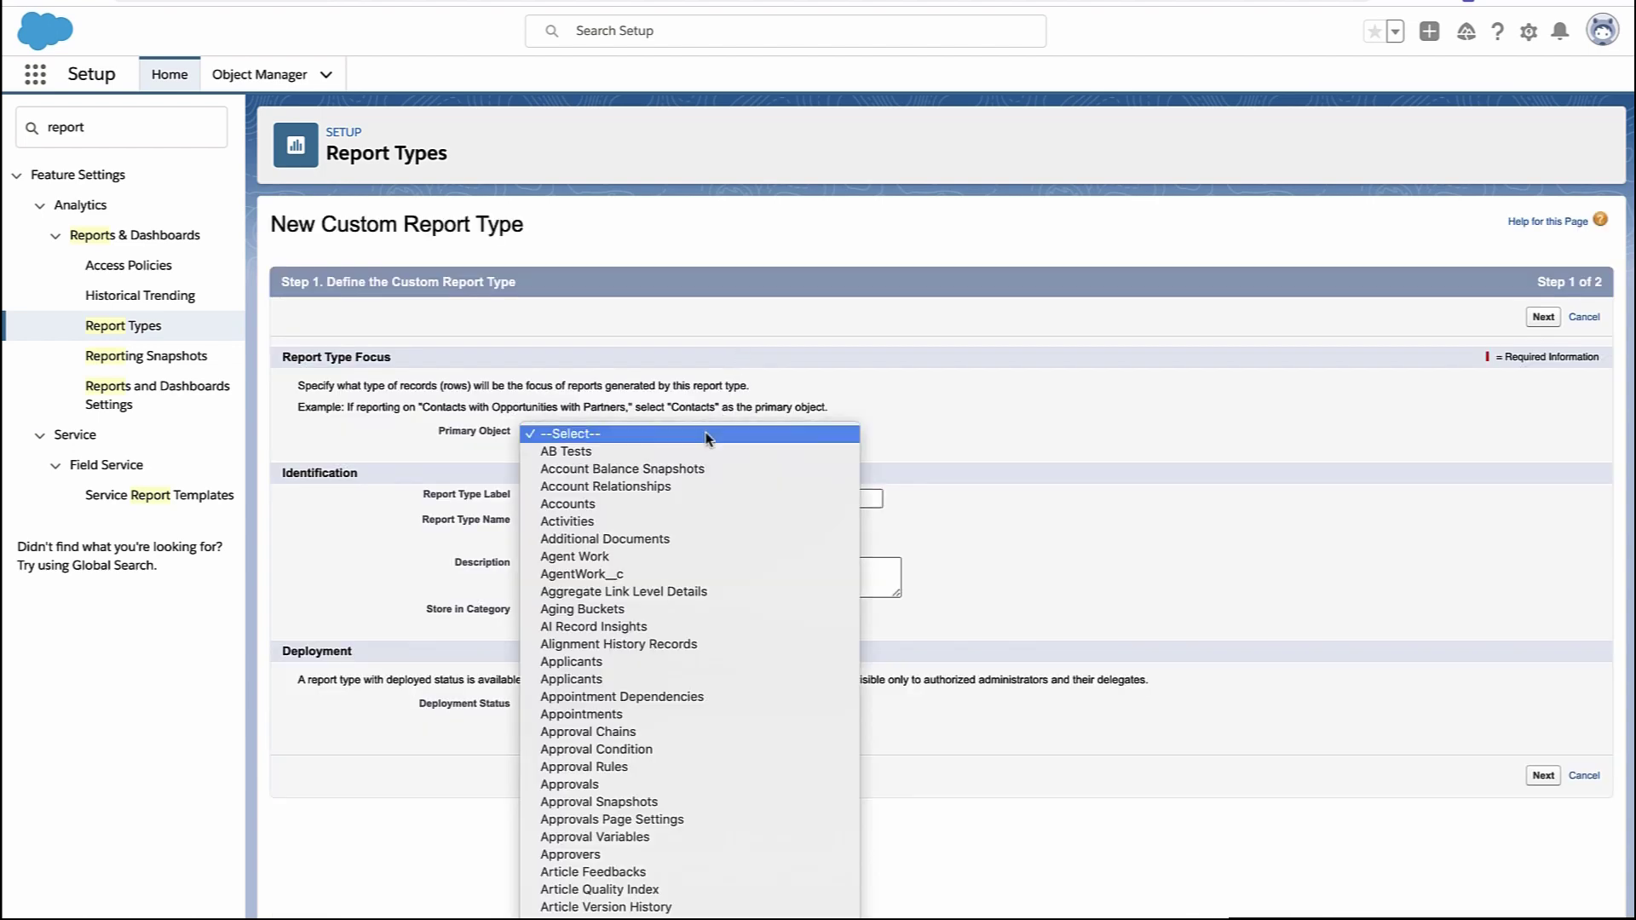
type("repo")
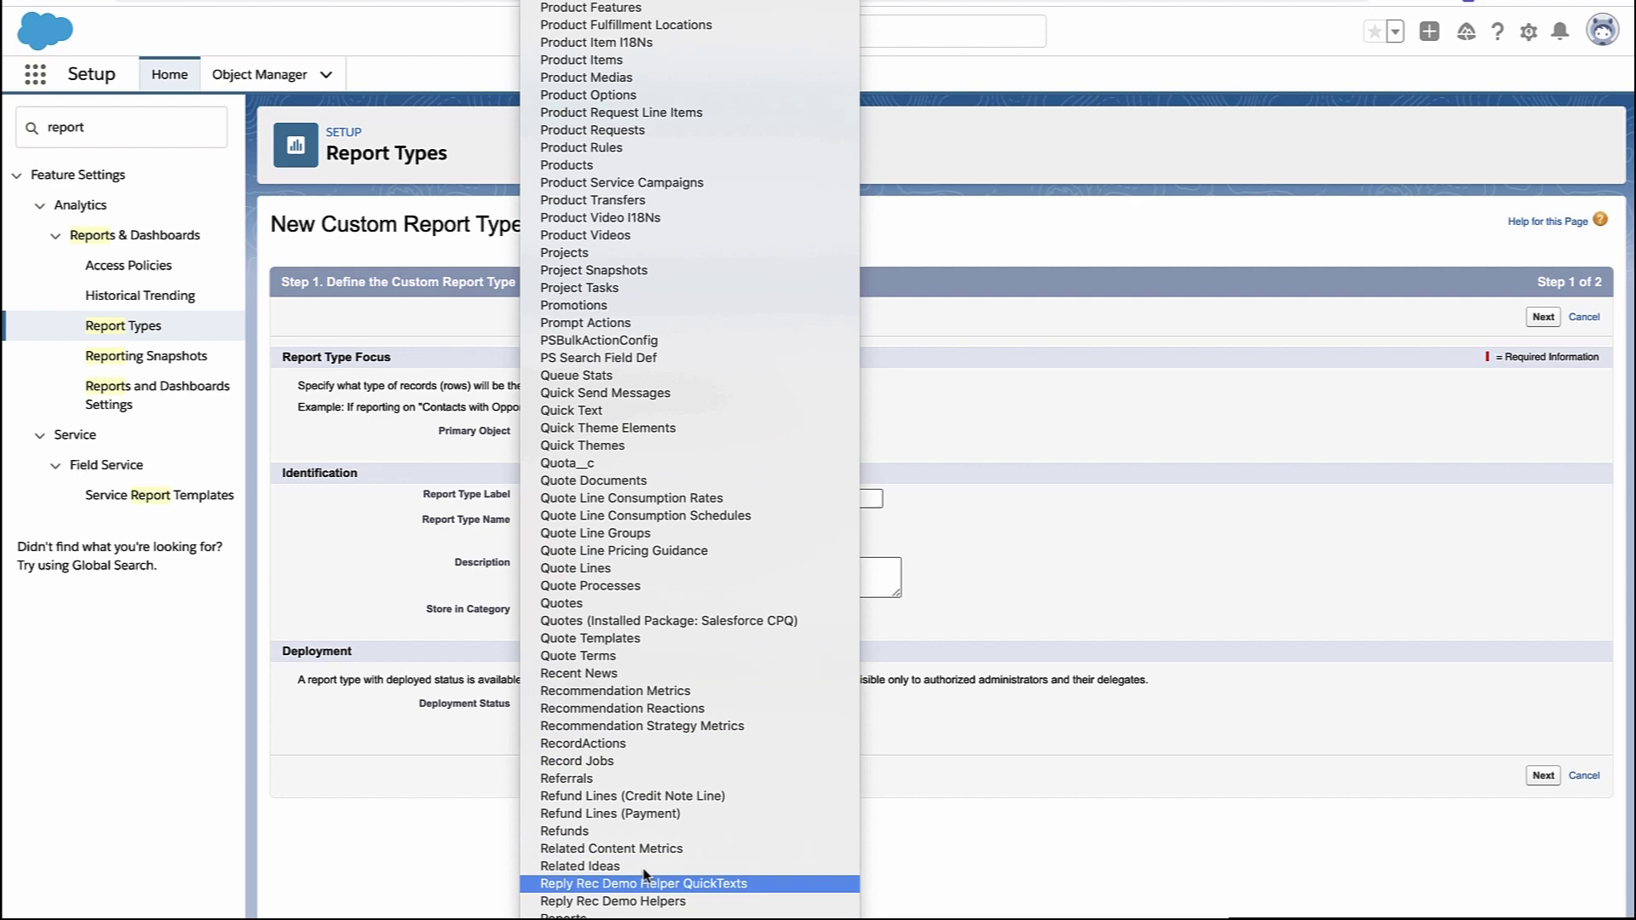
key("Return")
key("Tab")
type("Re")
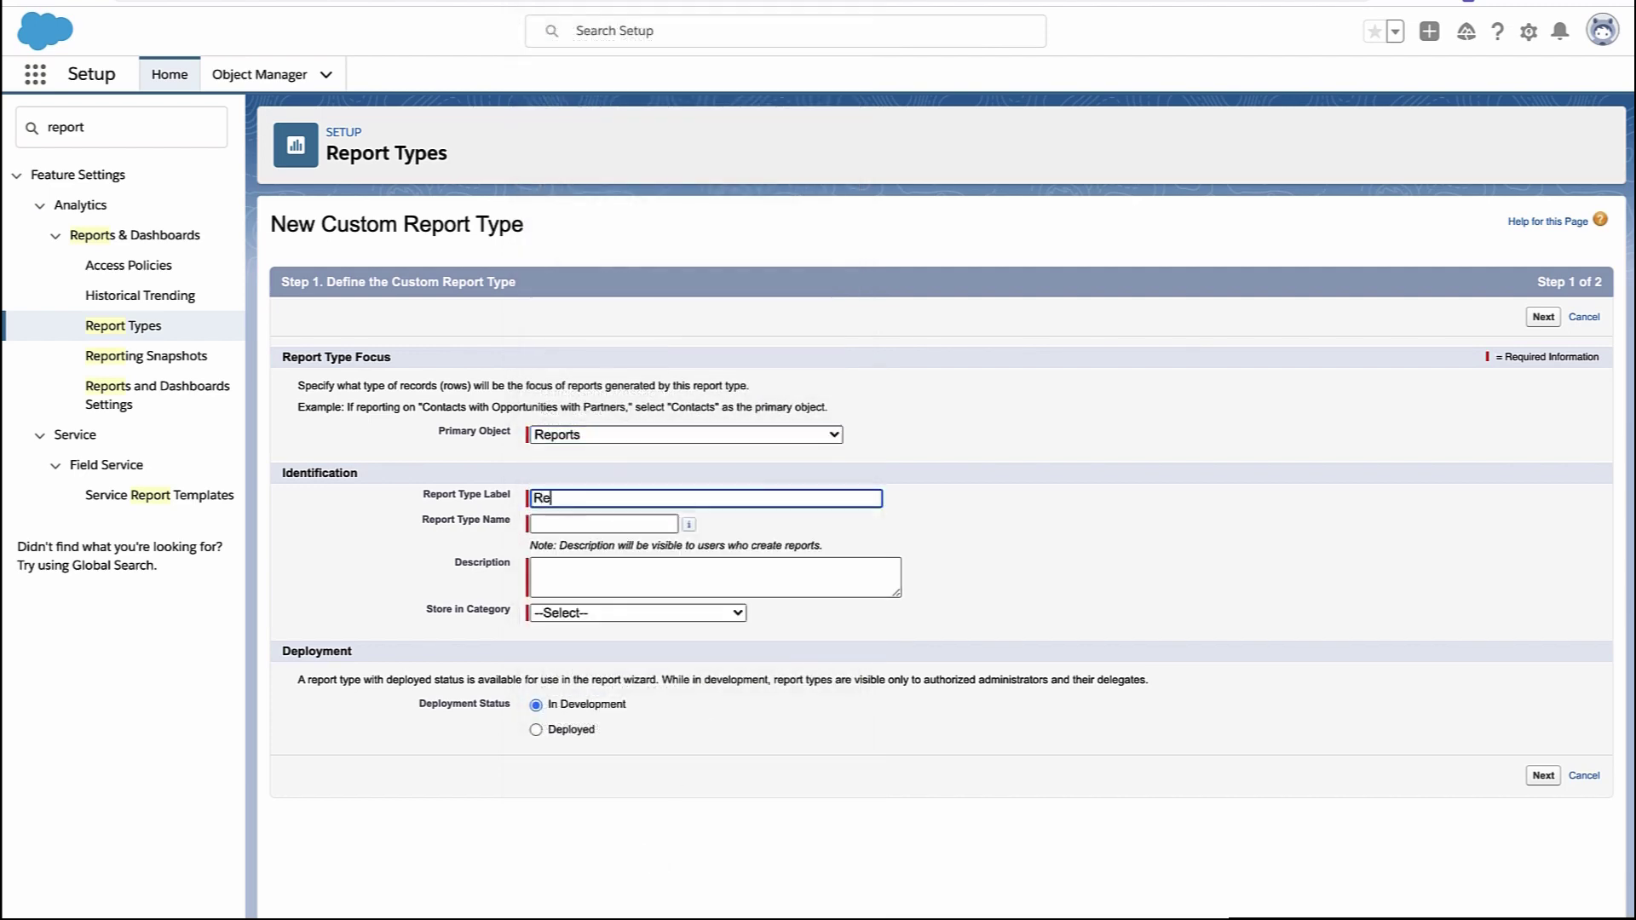
type("port on Reports")
key("Tab")
key("Tab")
type("This report allows")
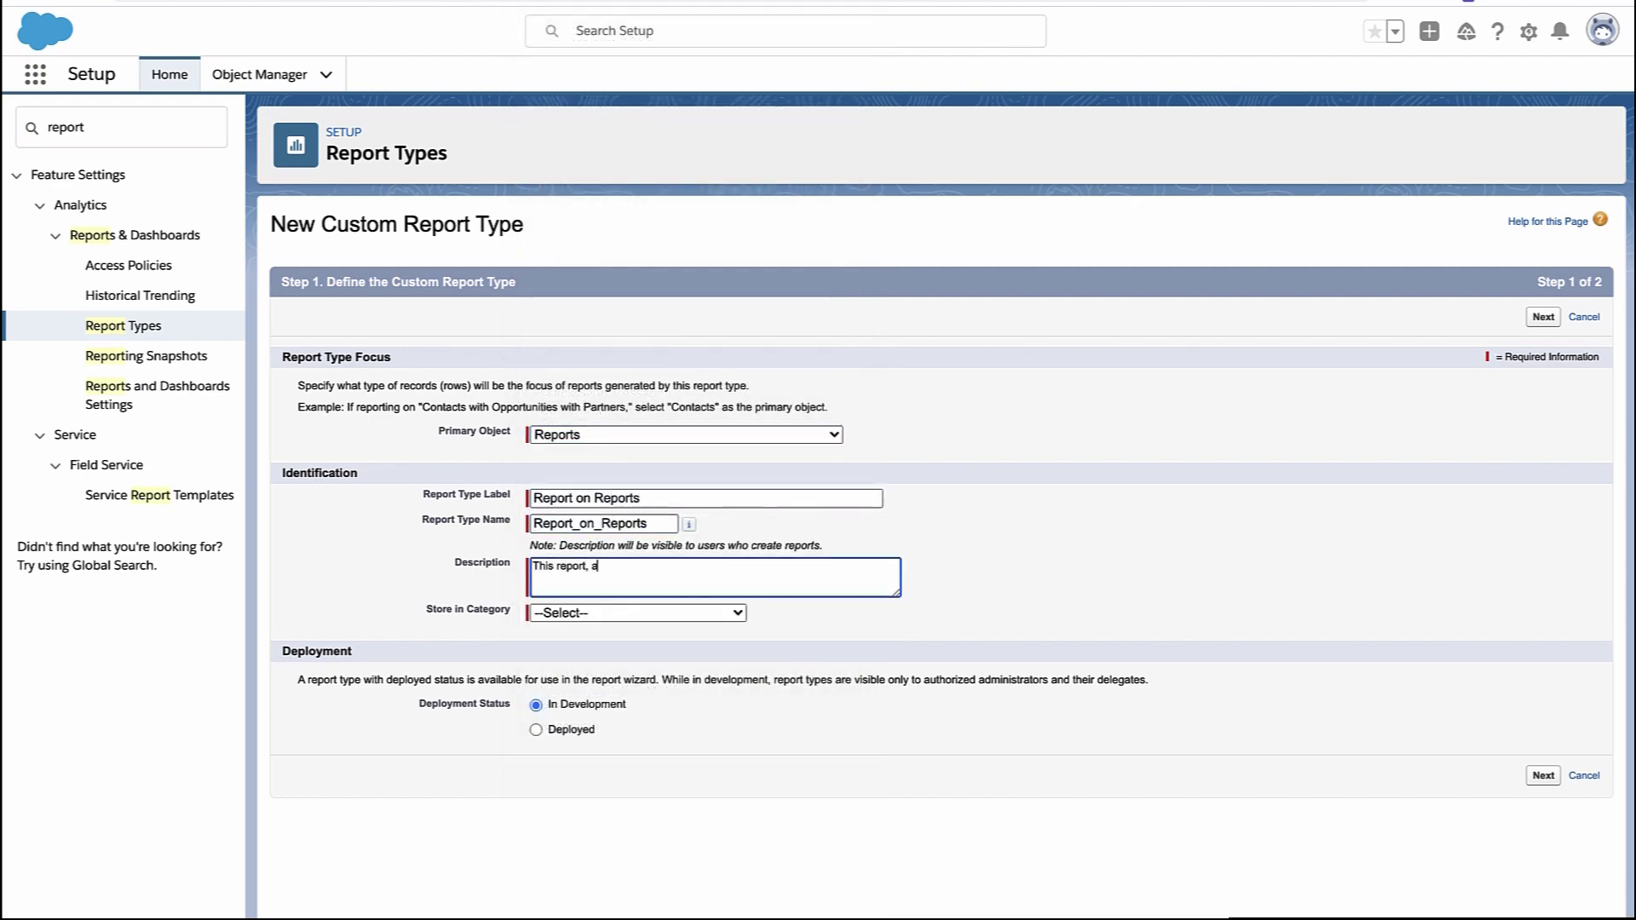
type(" me to report... on reports...")
Step: File the type under Administrative Reports, mark it Deployed, and proceed to step 2
left_click(571, 611)
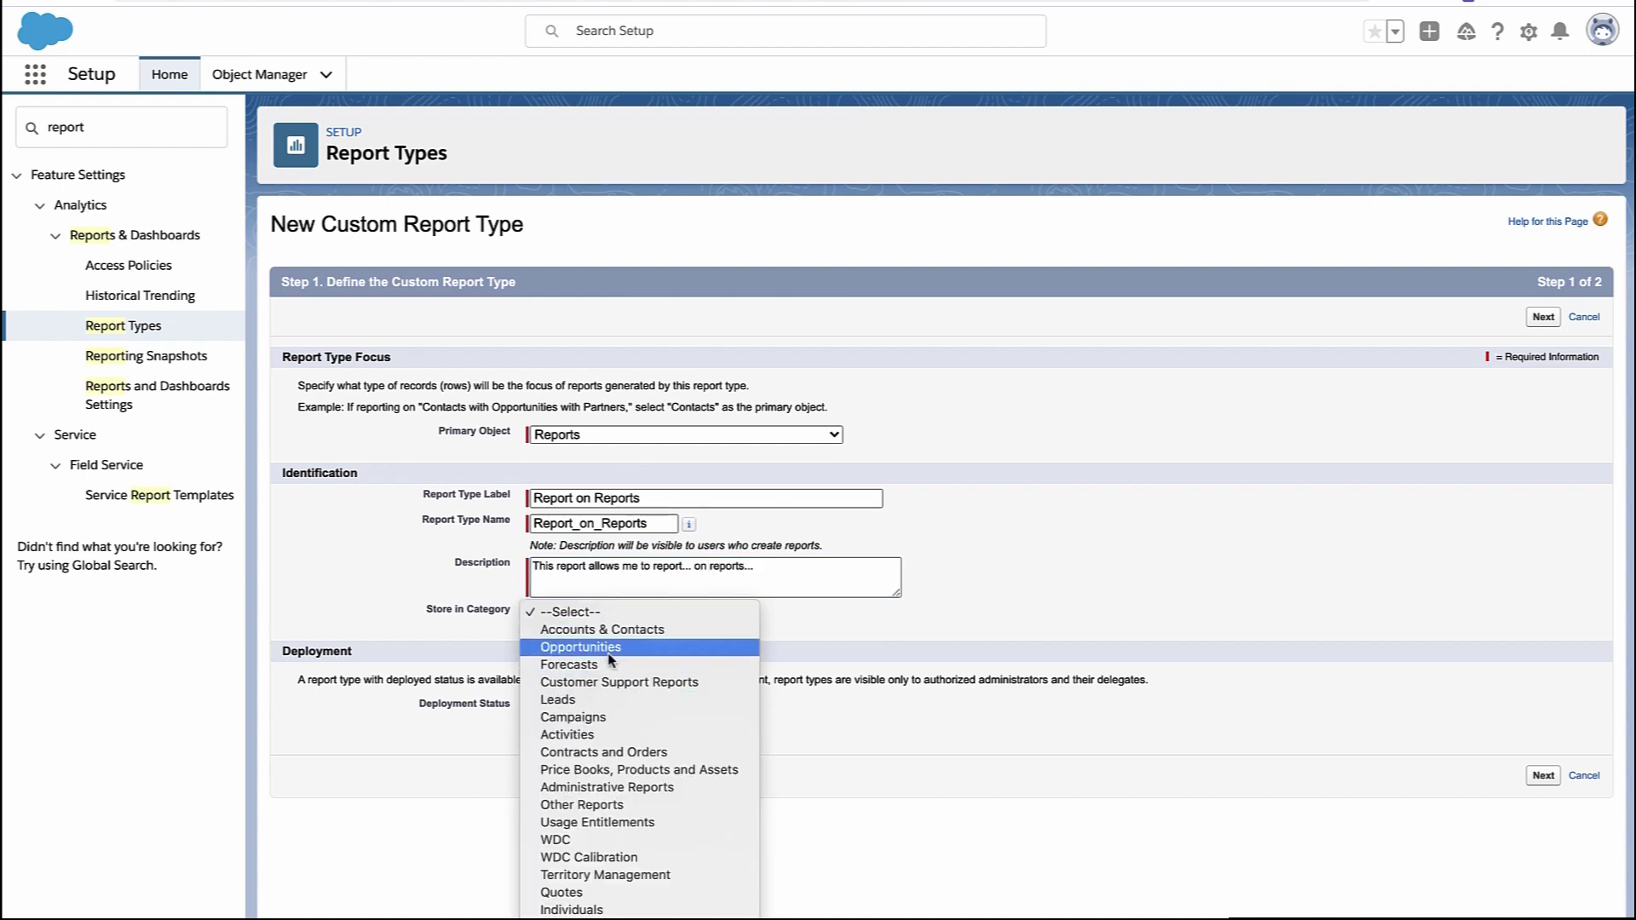
left_click(639, 787)
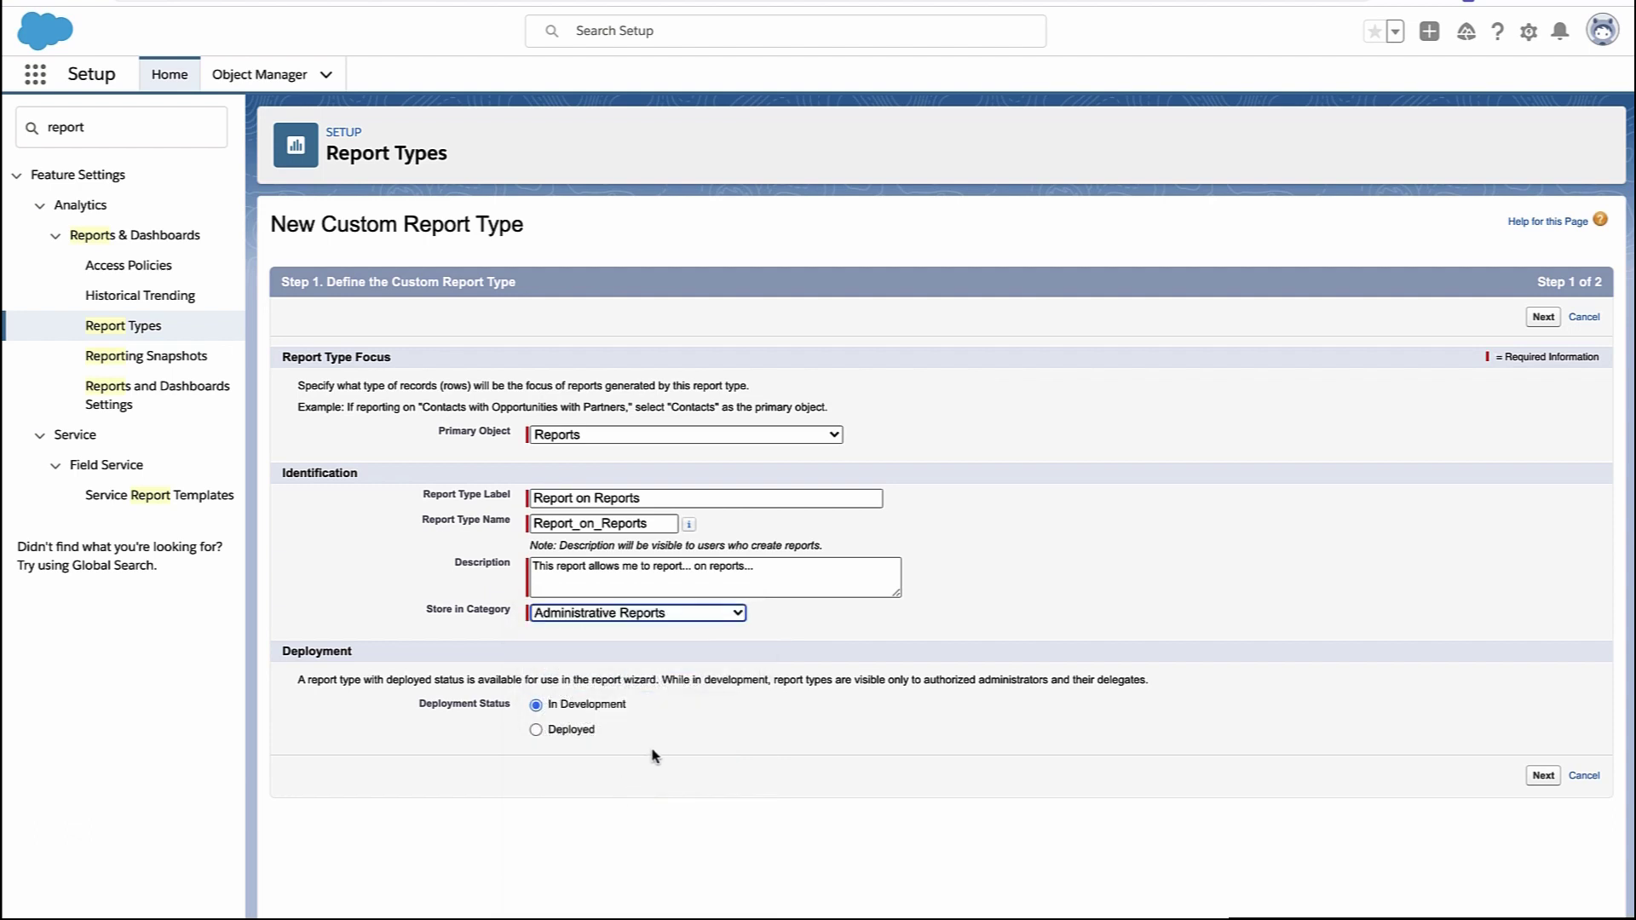
left_click(536, 730)
left_click(1531, 777)
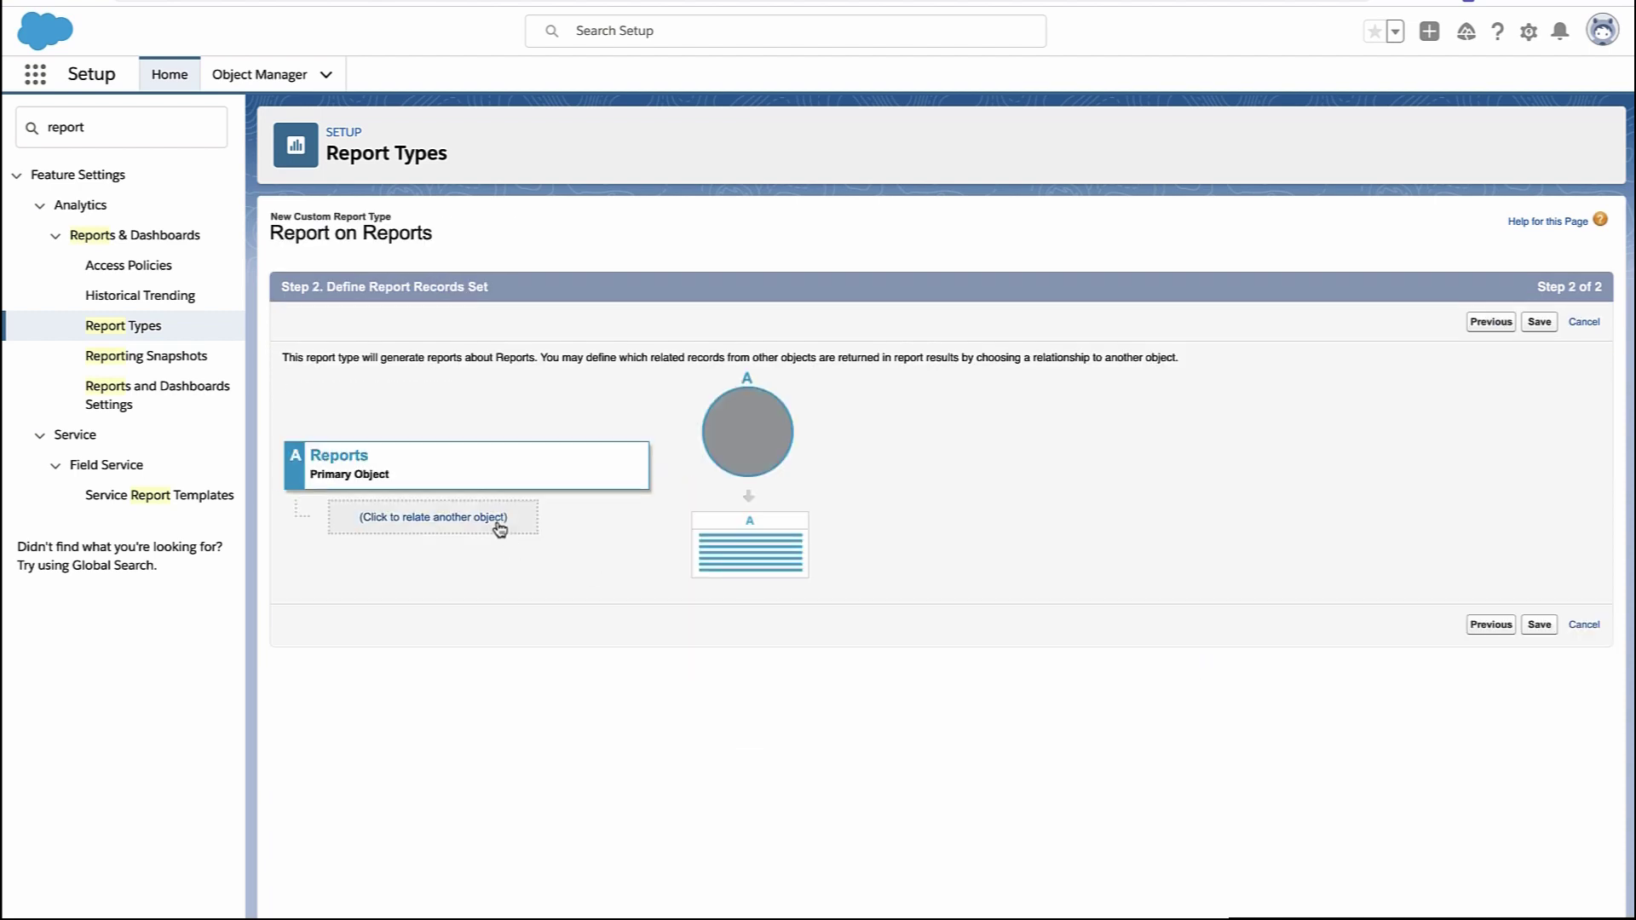
Step: Discard the added B object relationship, save with Reports only, and open the fields layout editor
left_click(511, 522)
left_click(513, 492)
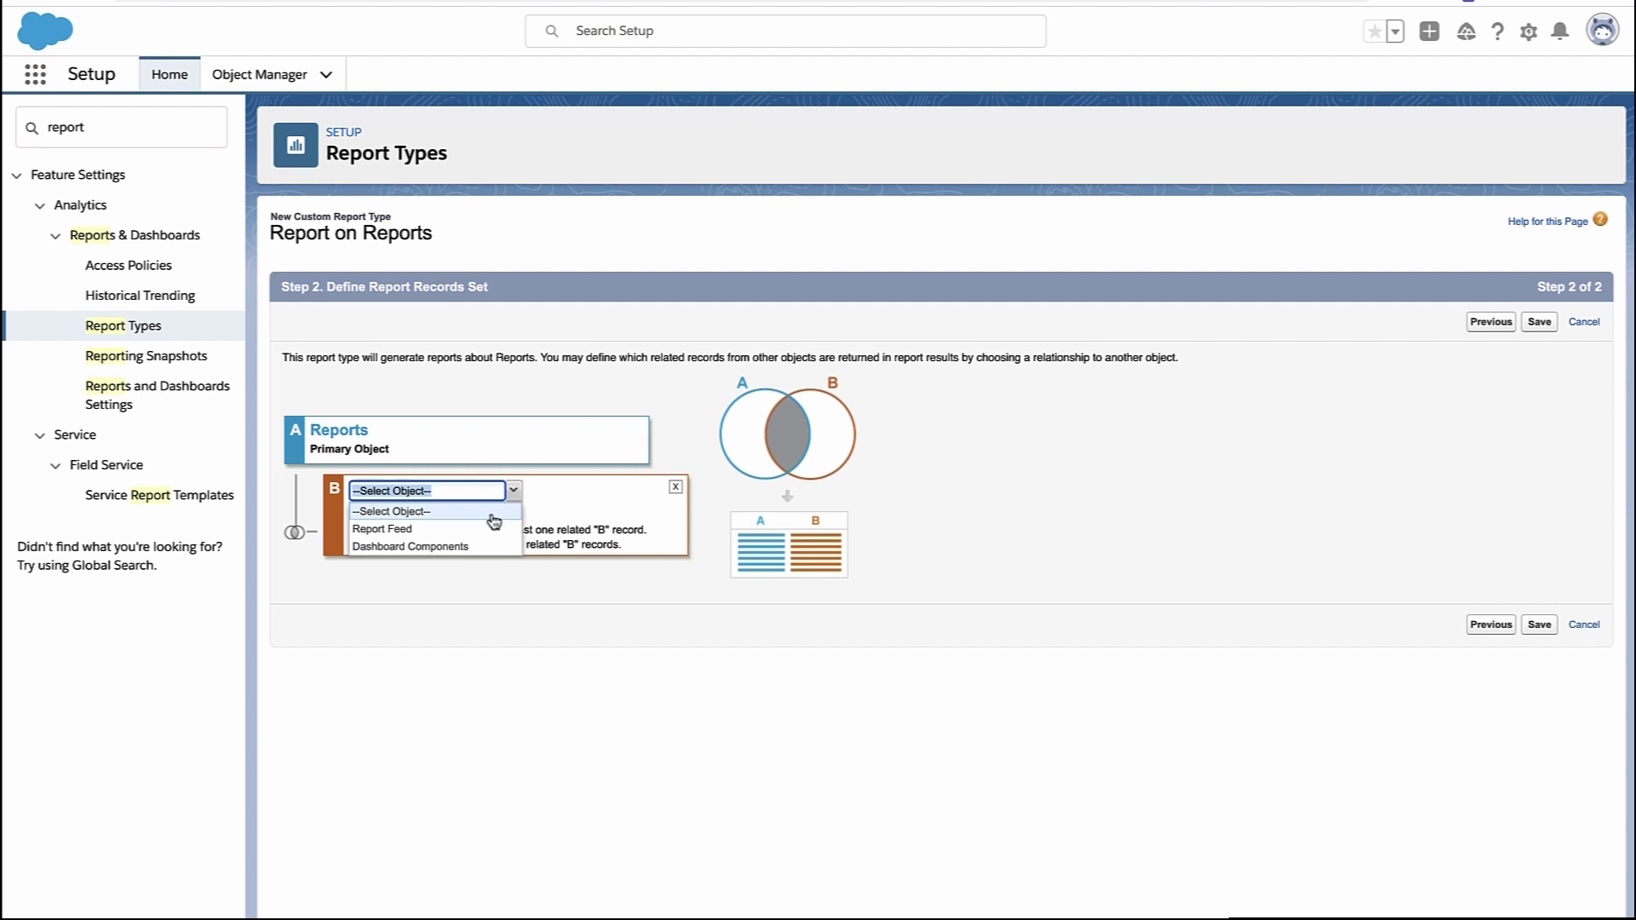
left_click(673, 490)
left_click(673, 490)
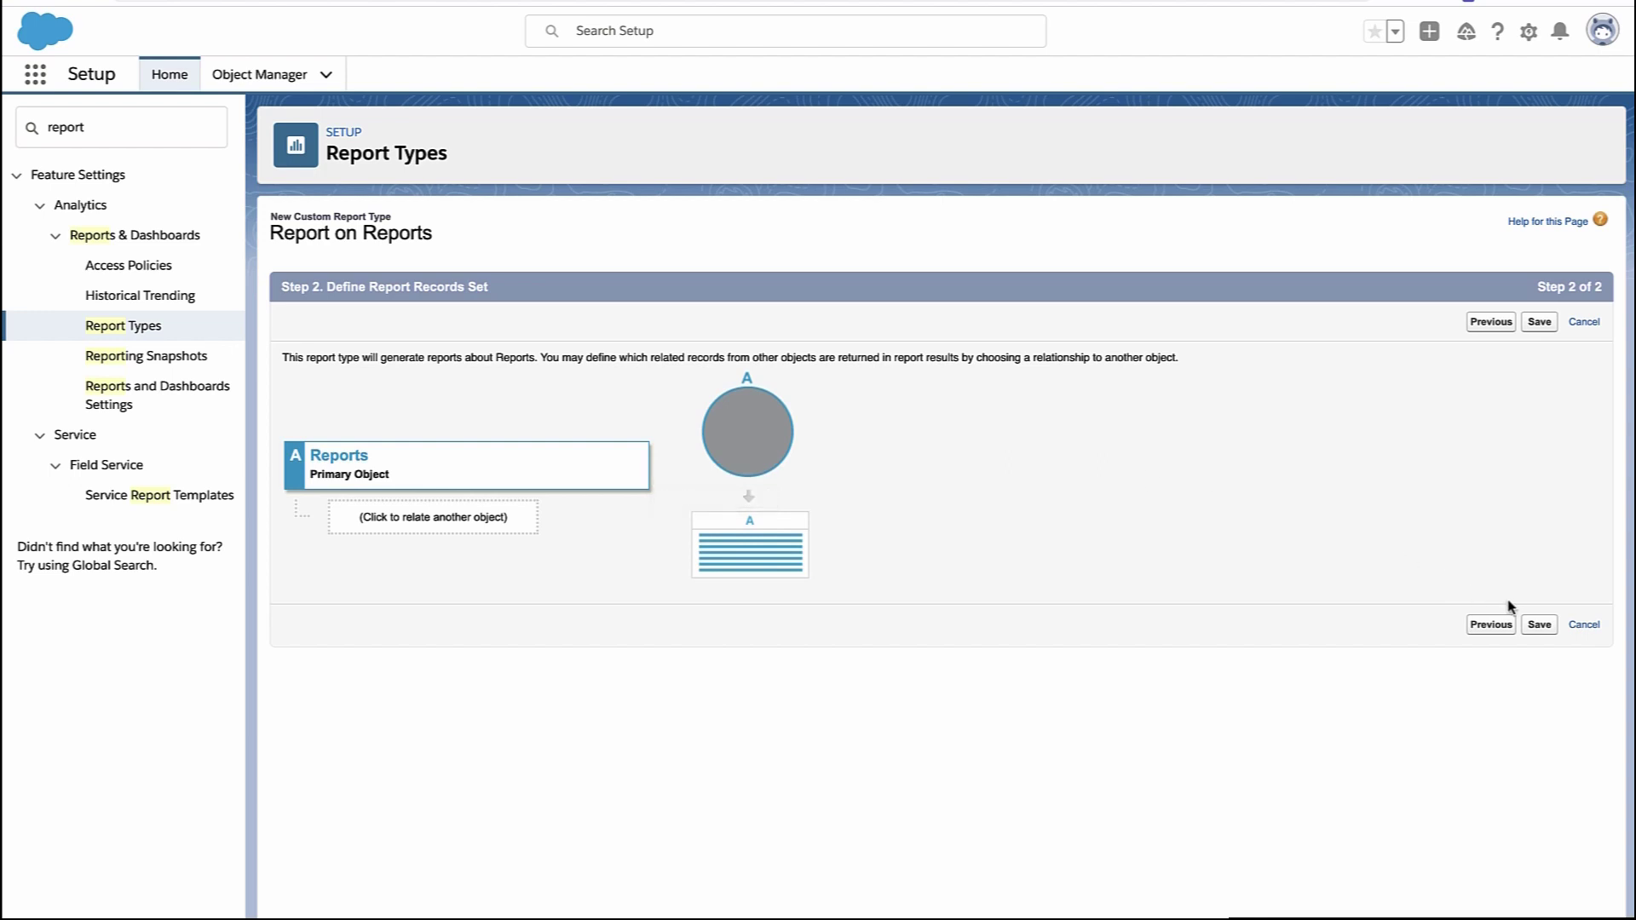
left_click(1538, 624)
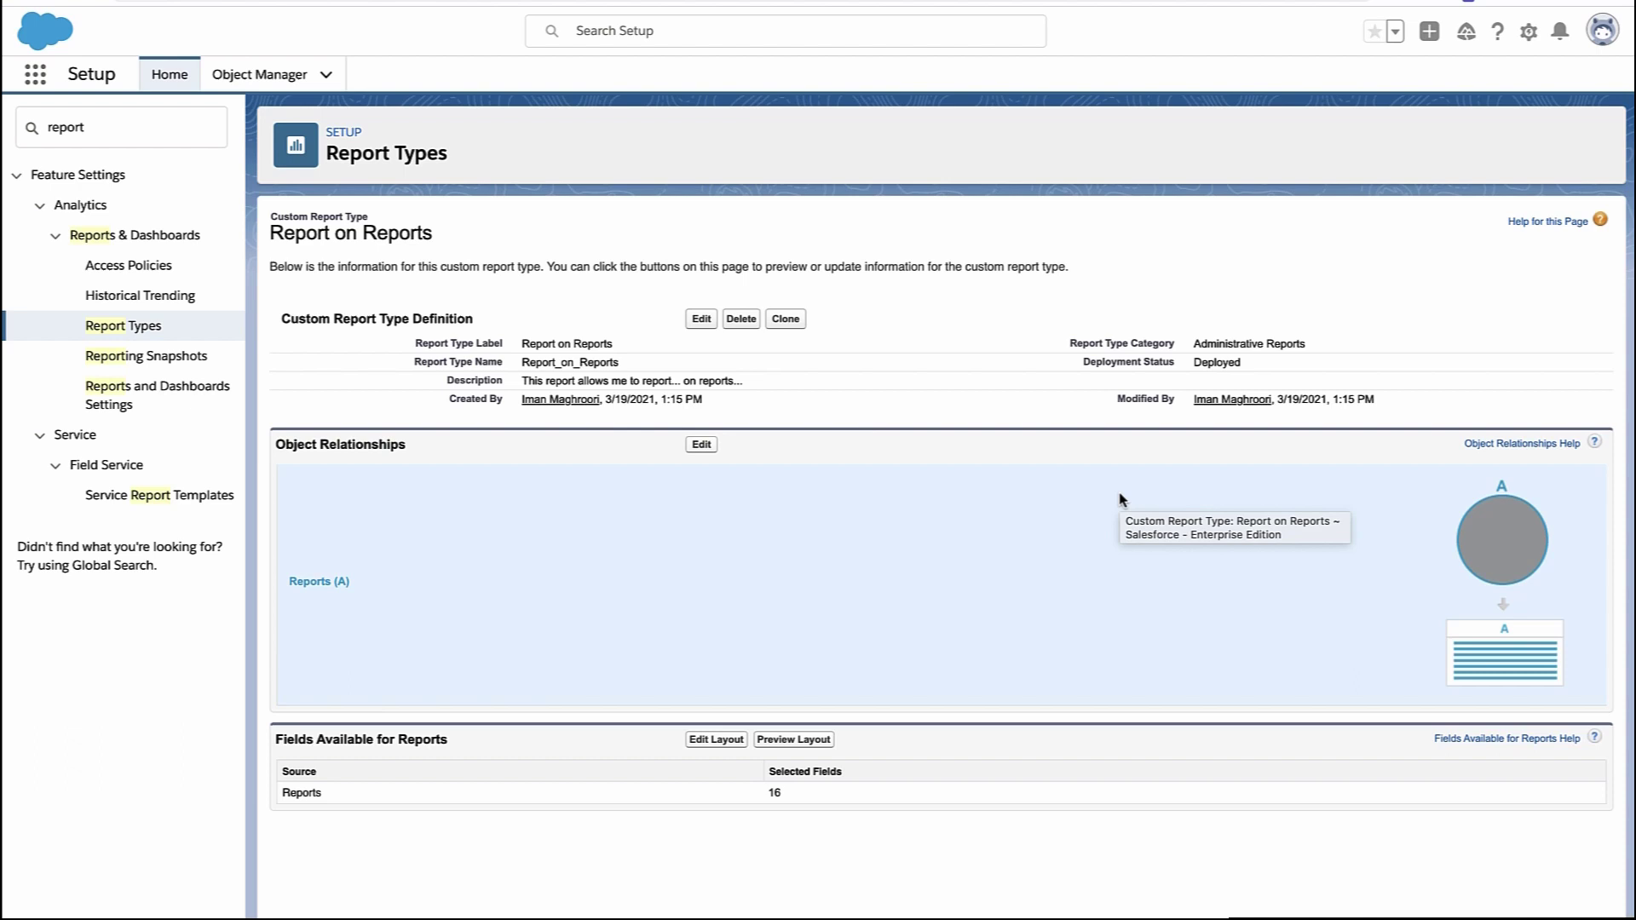
left_click(715, 740)
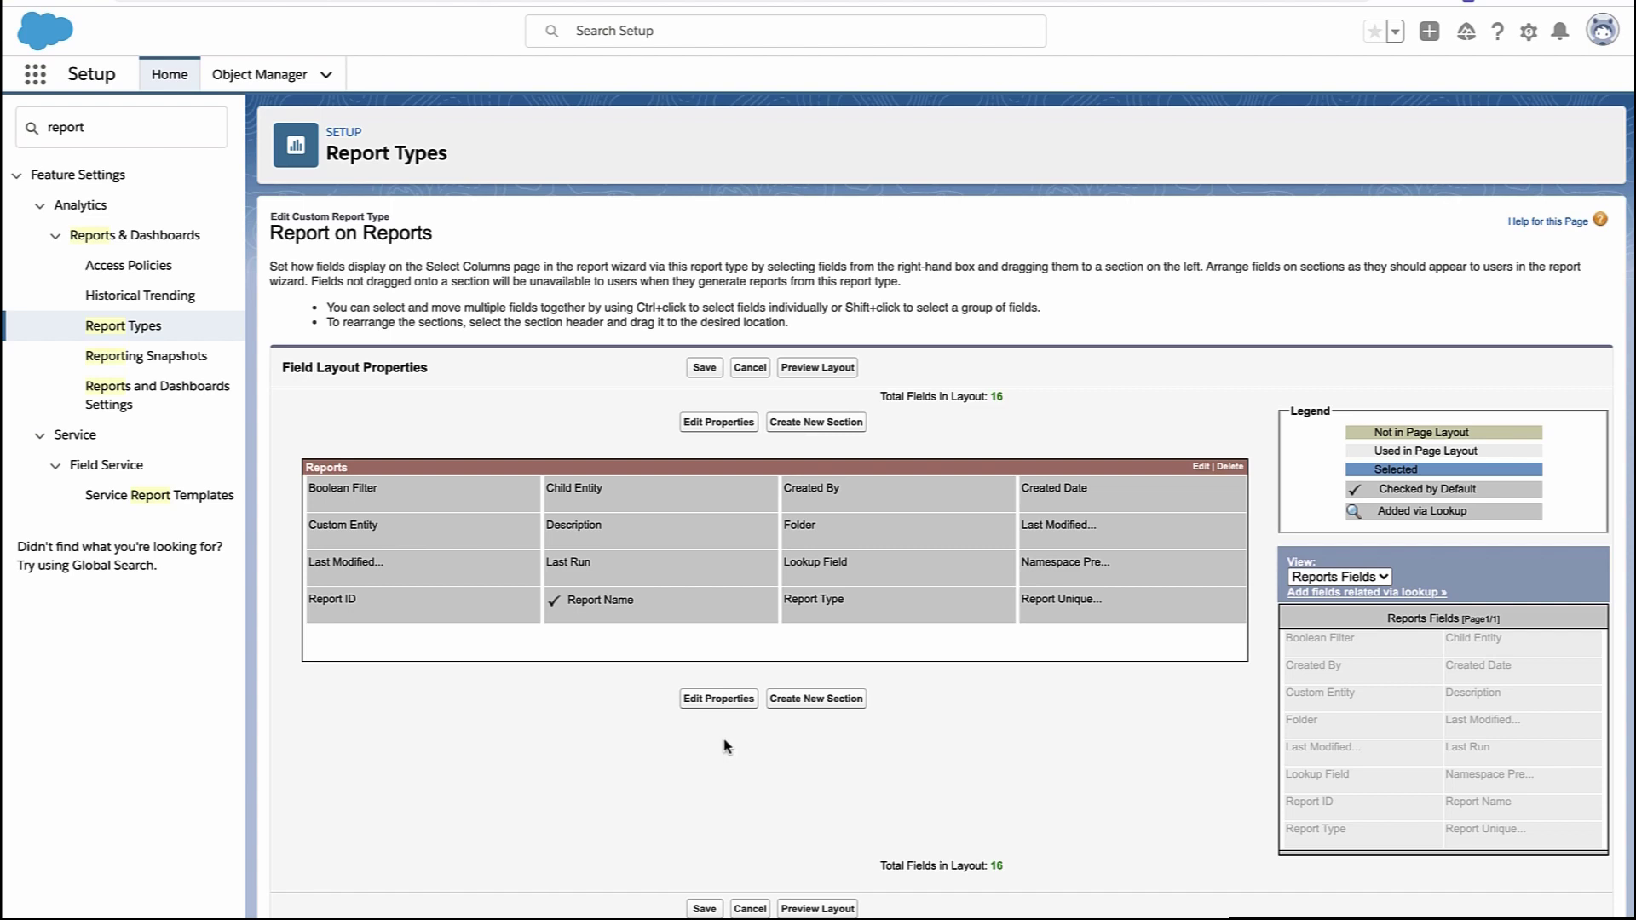
Step: Make the Report Type field checked by default in the layout
left_click(726, 619)
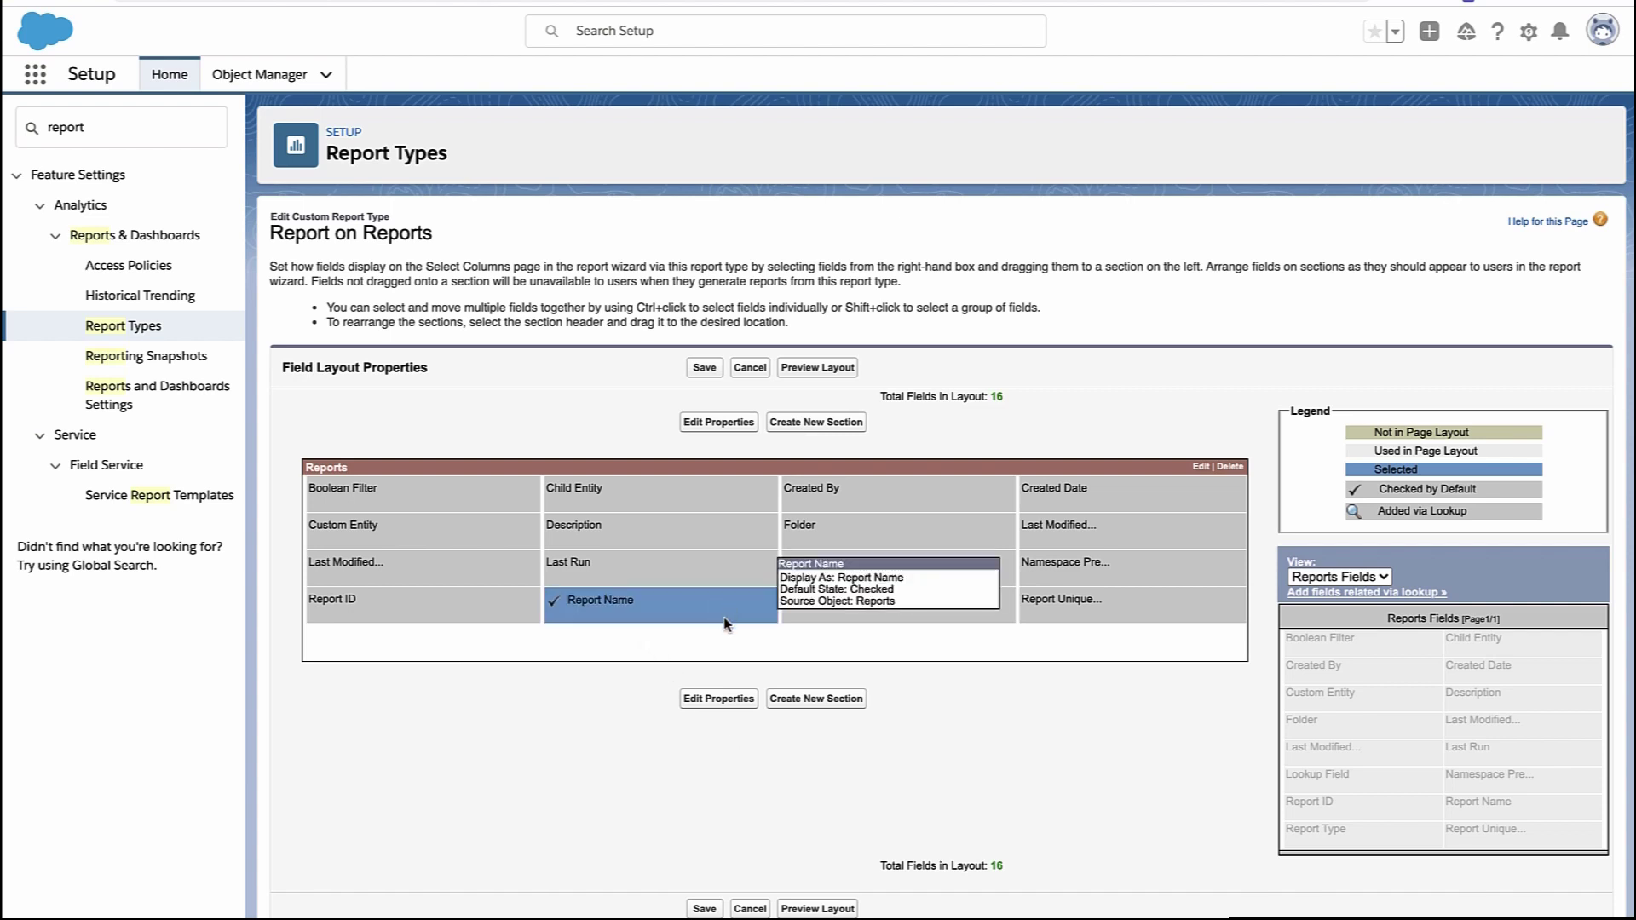
left_click(849, 613)
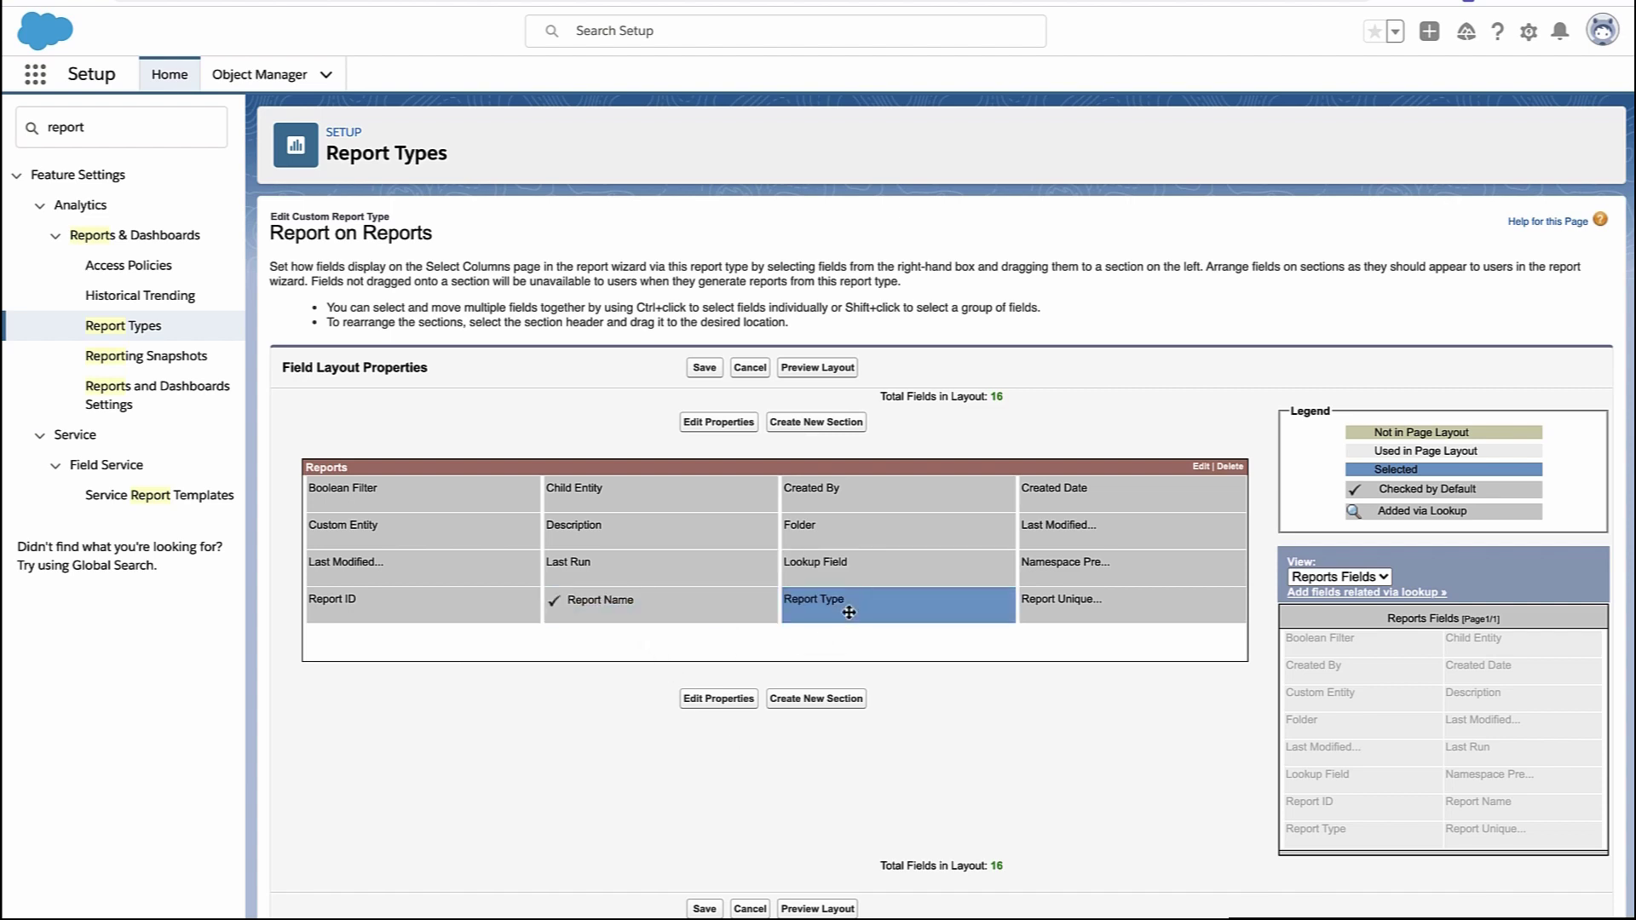
double_click(849, 612)
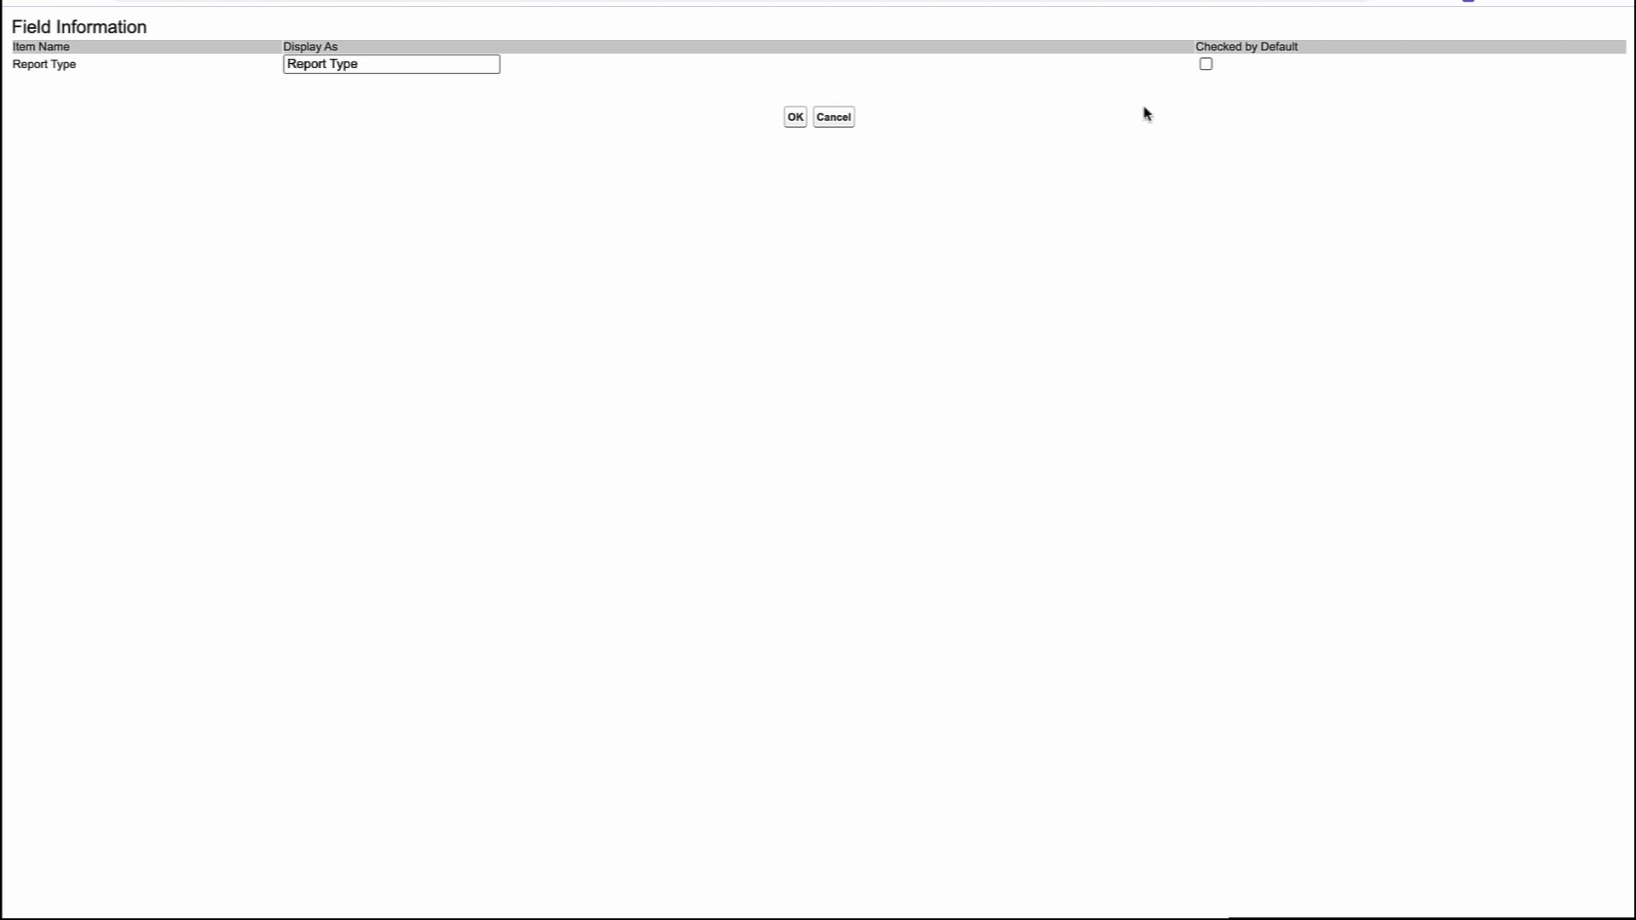
left_click(1205, 64)
left_click(792, 117)
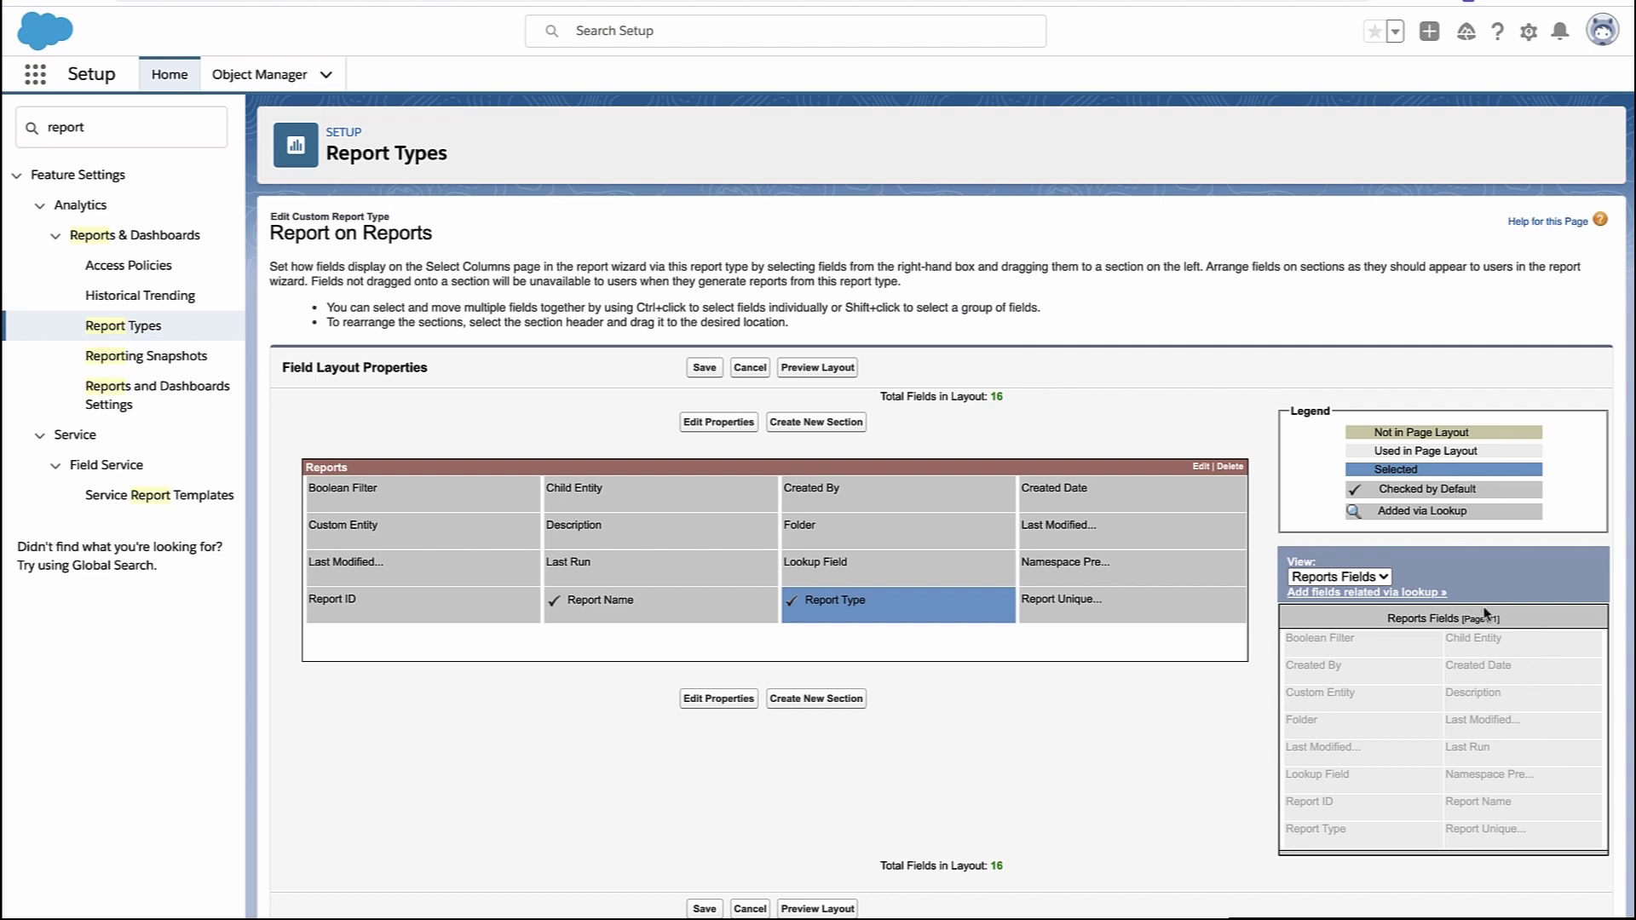
Step: Drag Namespace Prefix out of the layout and save it with 15 fields
mouse_move(1090, 573)
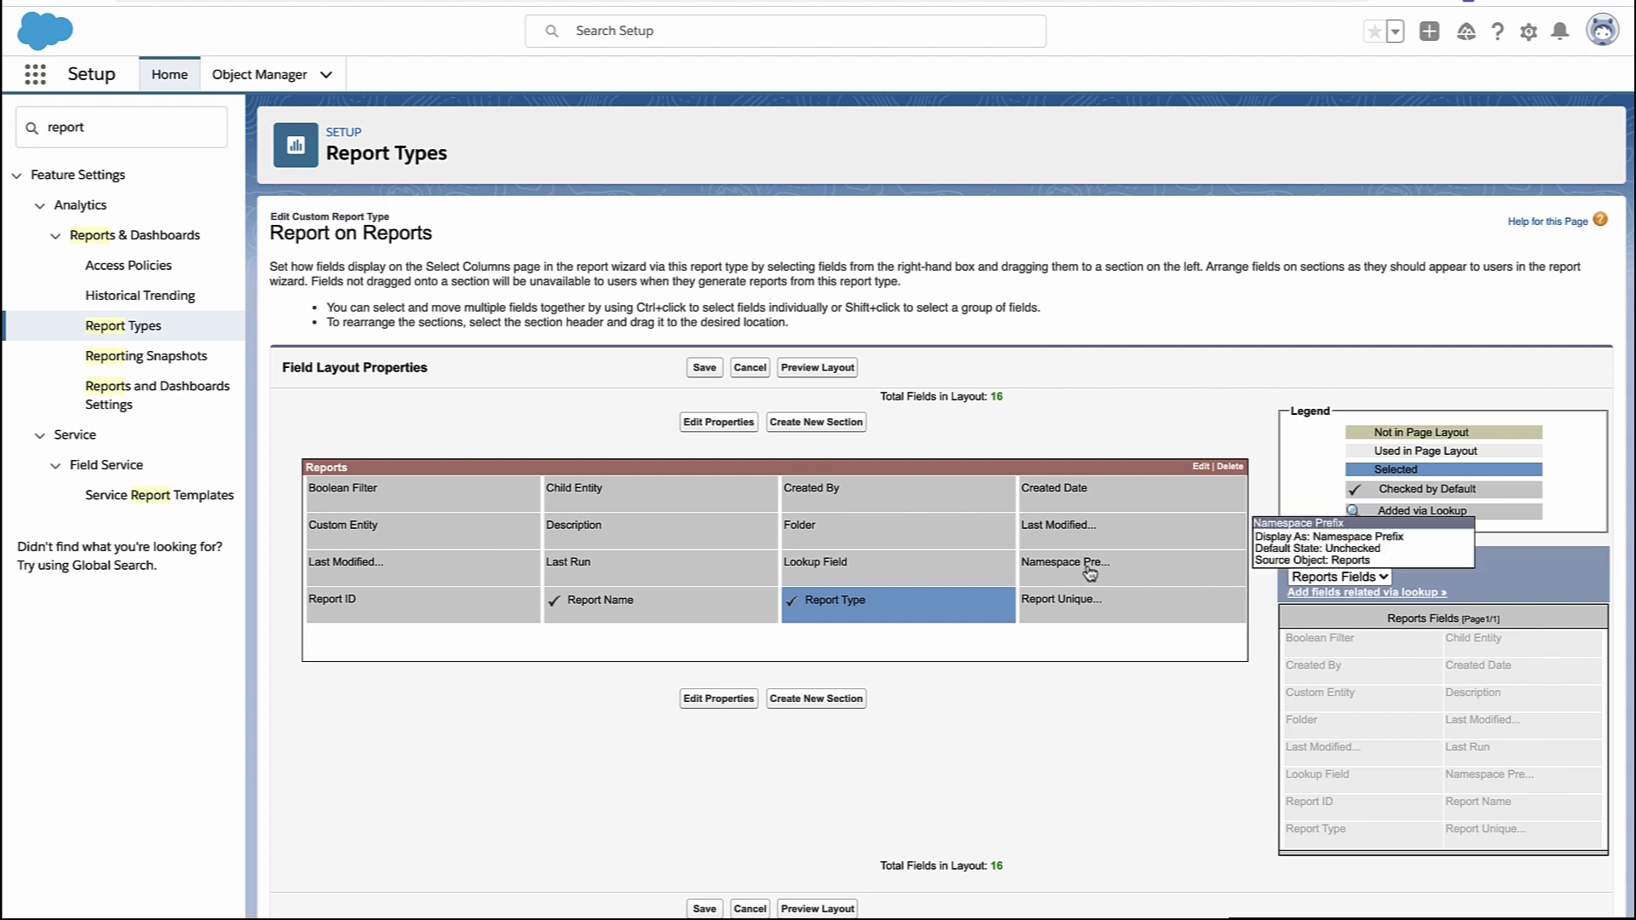
left_click_drag(1090, 572, 1510, 748)
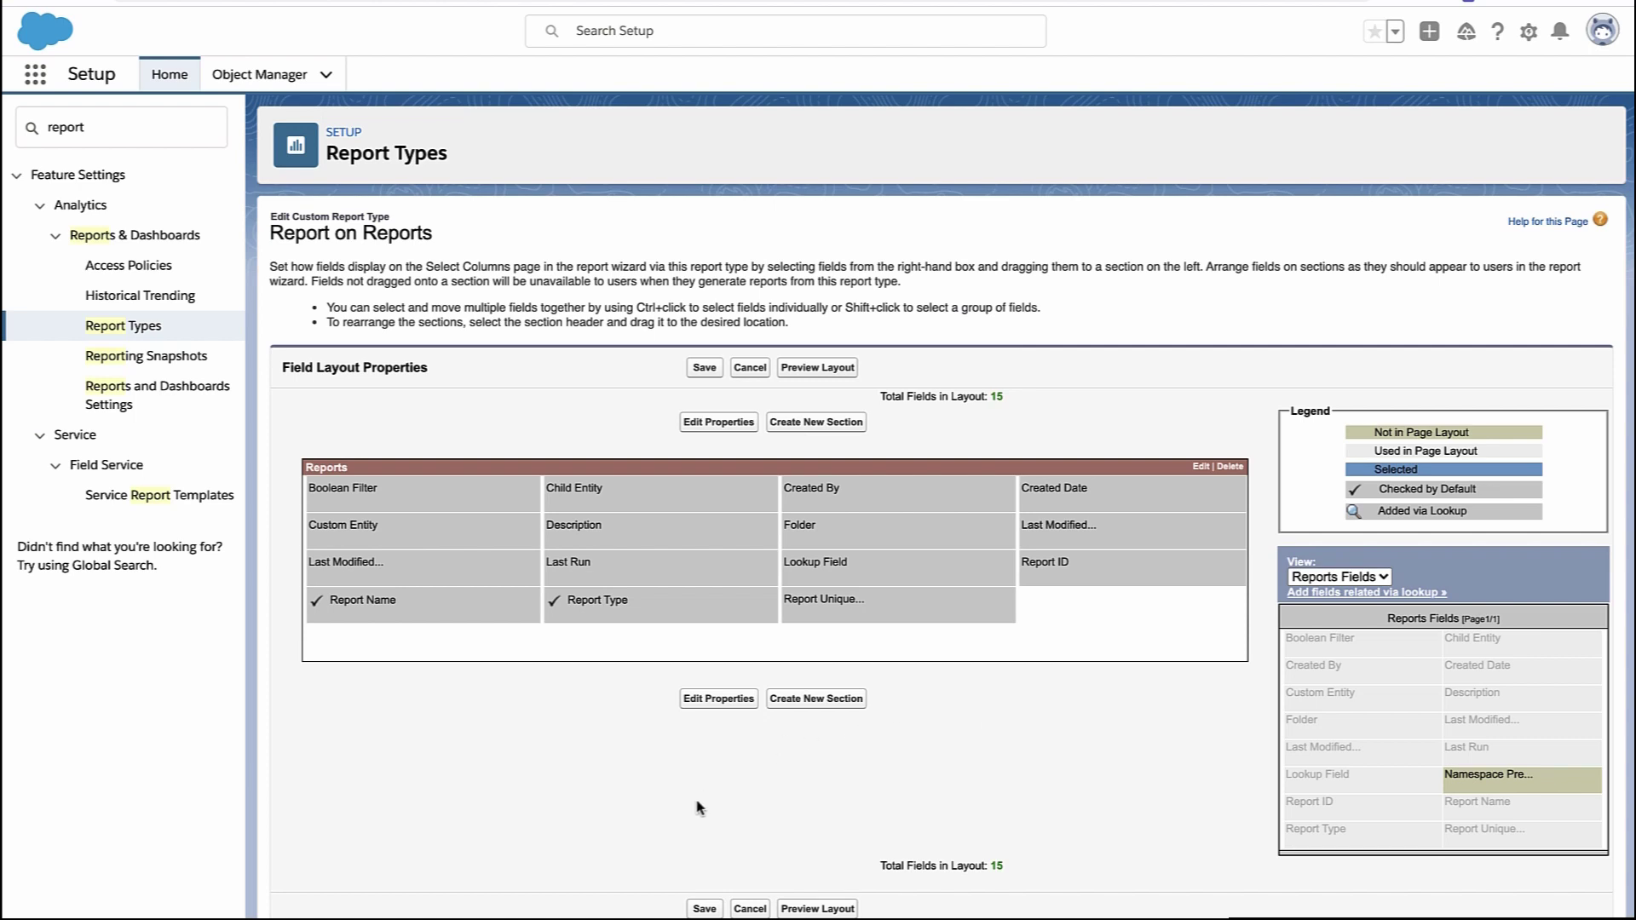
left_click(696, 909)
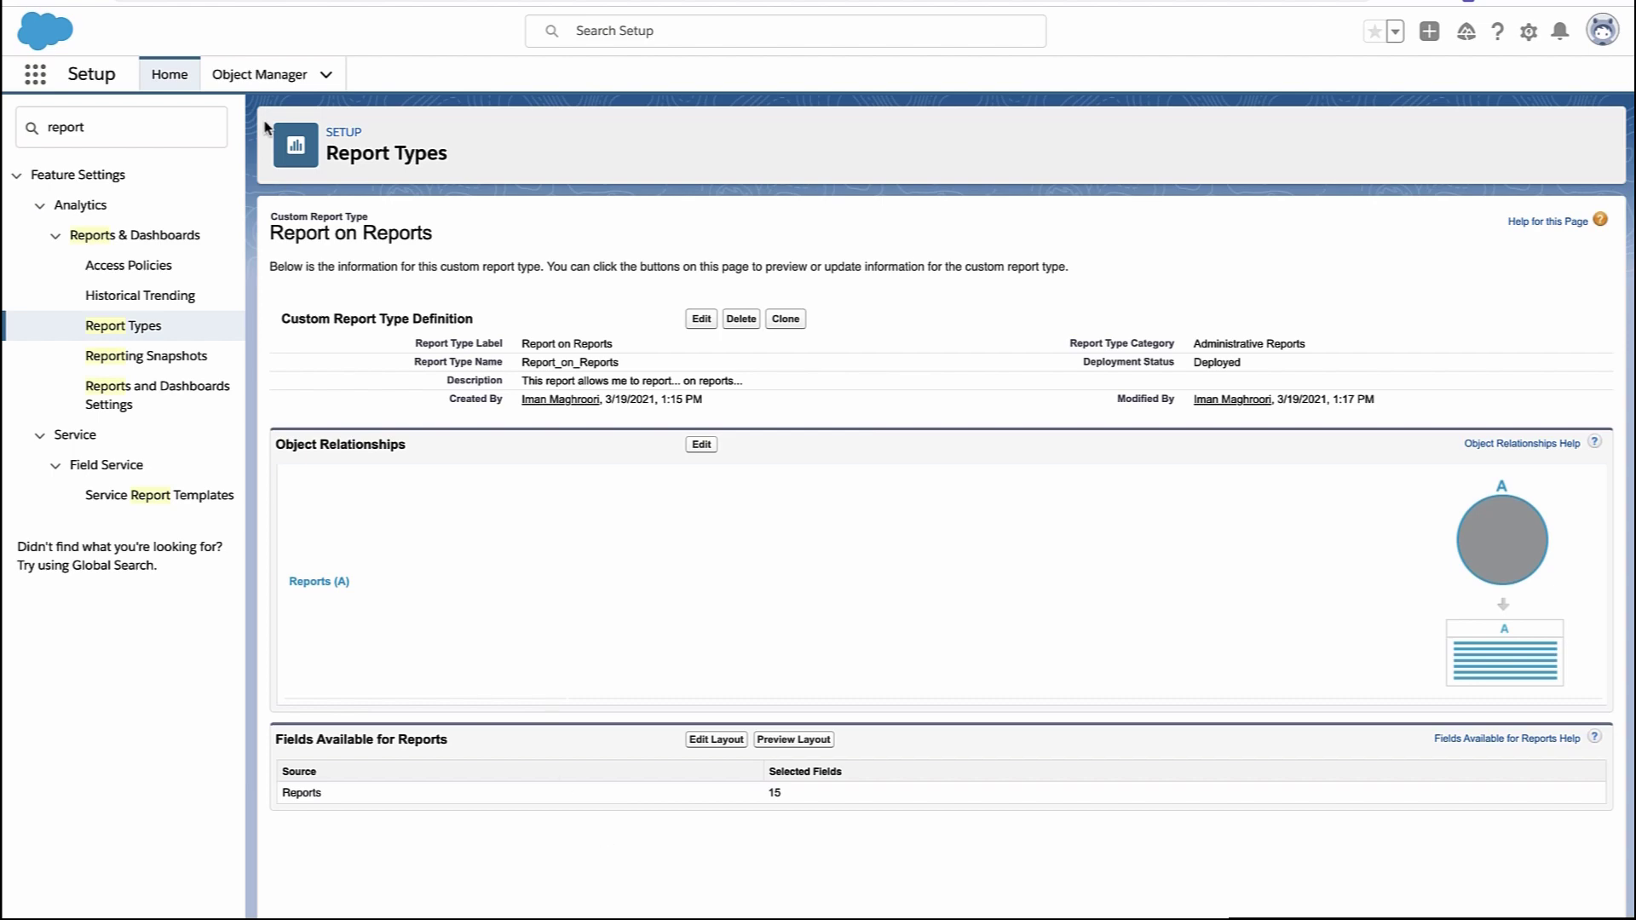
Step: From the Sales app's Reports tab, create a new report on Administrative Reports > Report on Reports
key("ctrl+Tab")
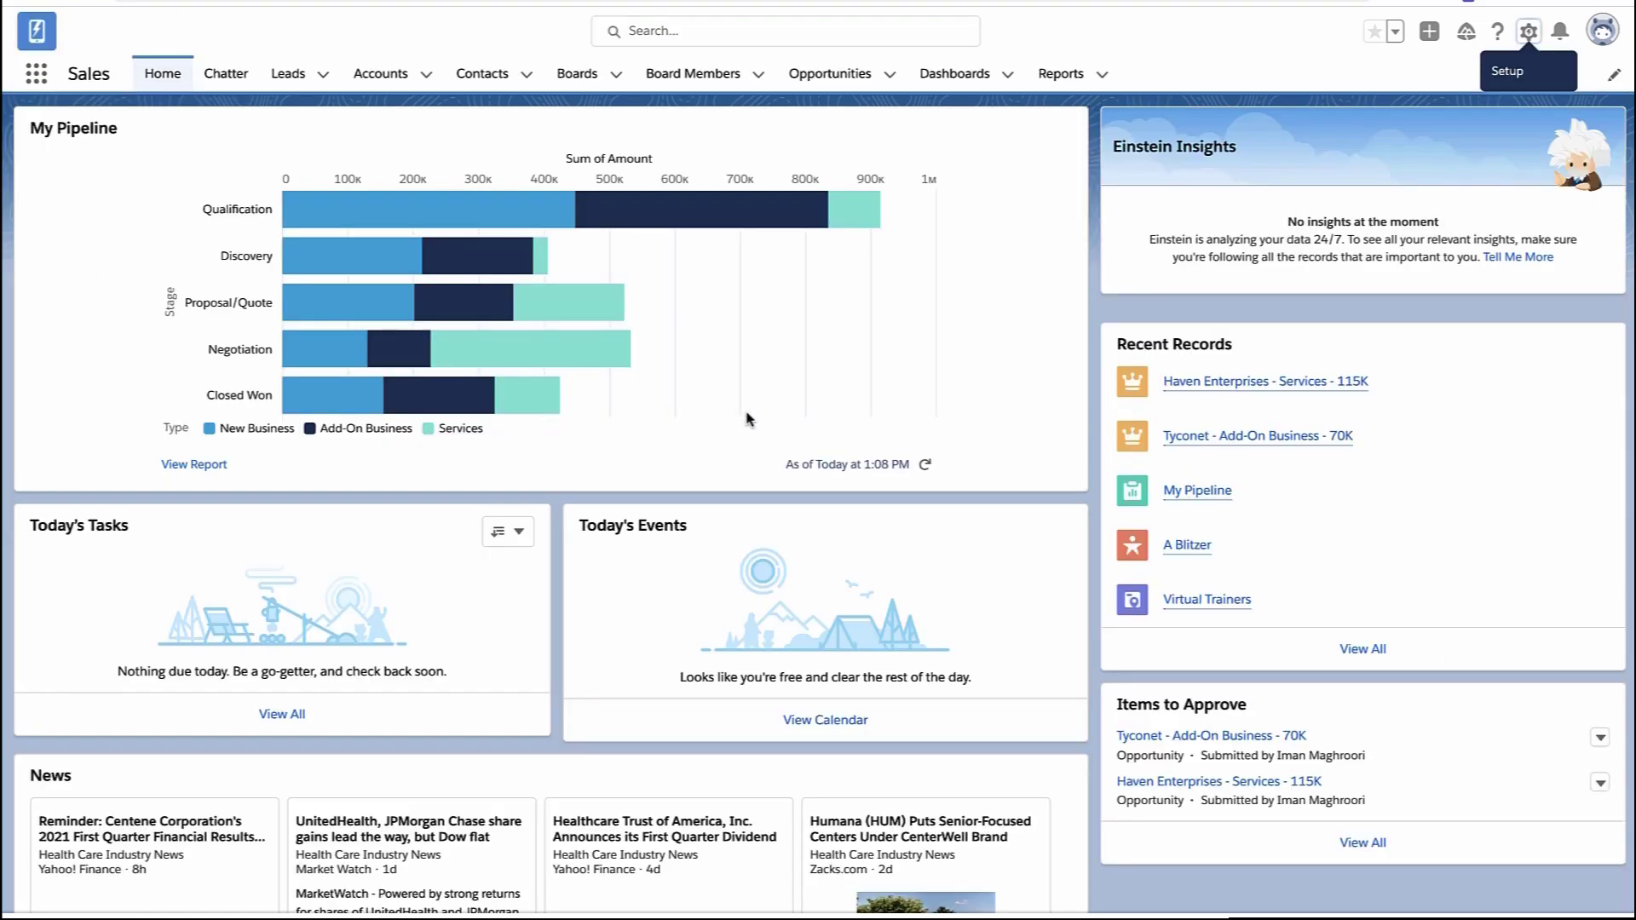
left_click(1061, 75)
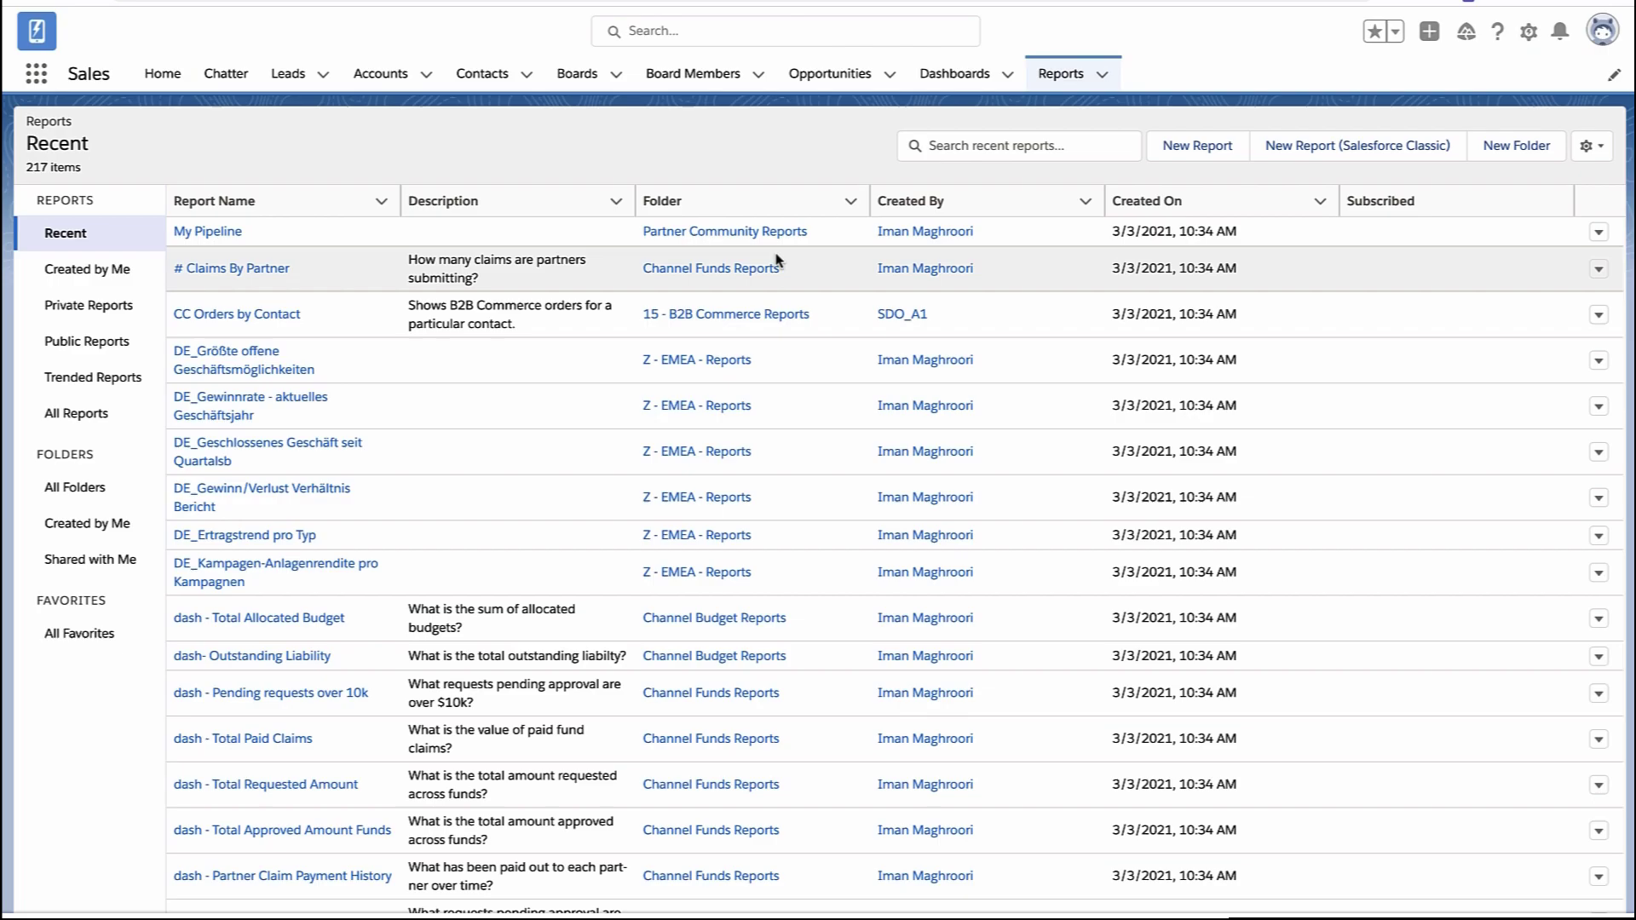
left_click(1180, 153)
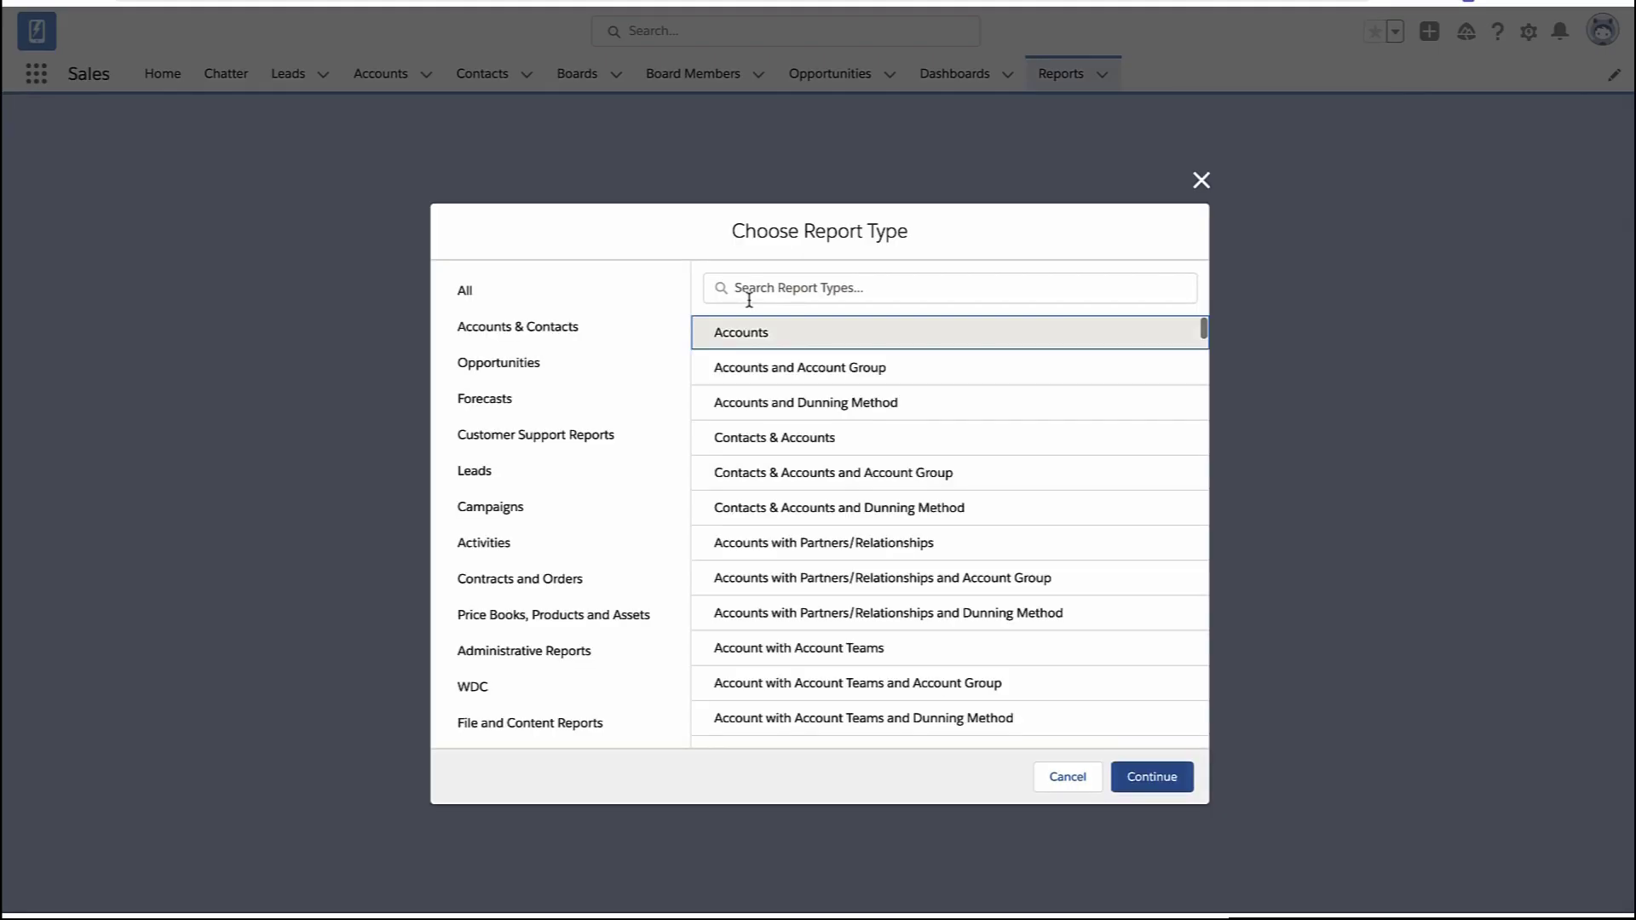
left_click(592, 649)
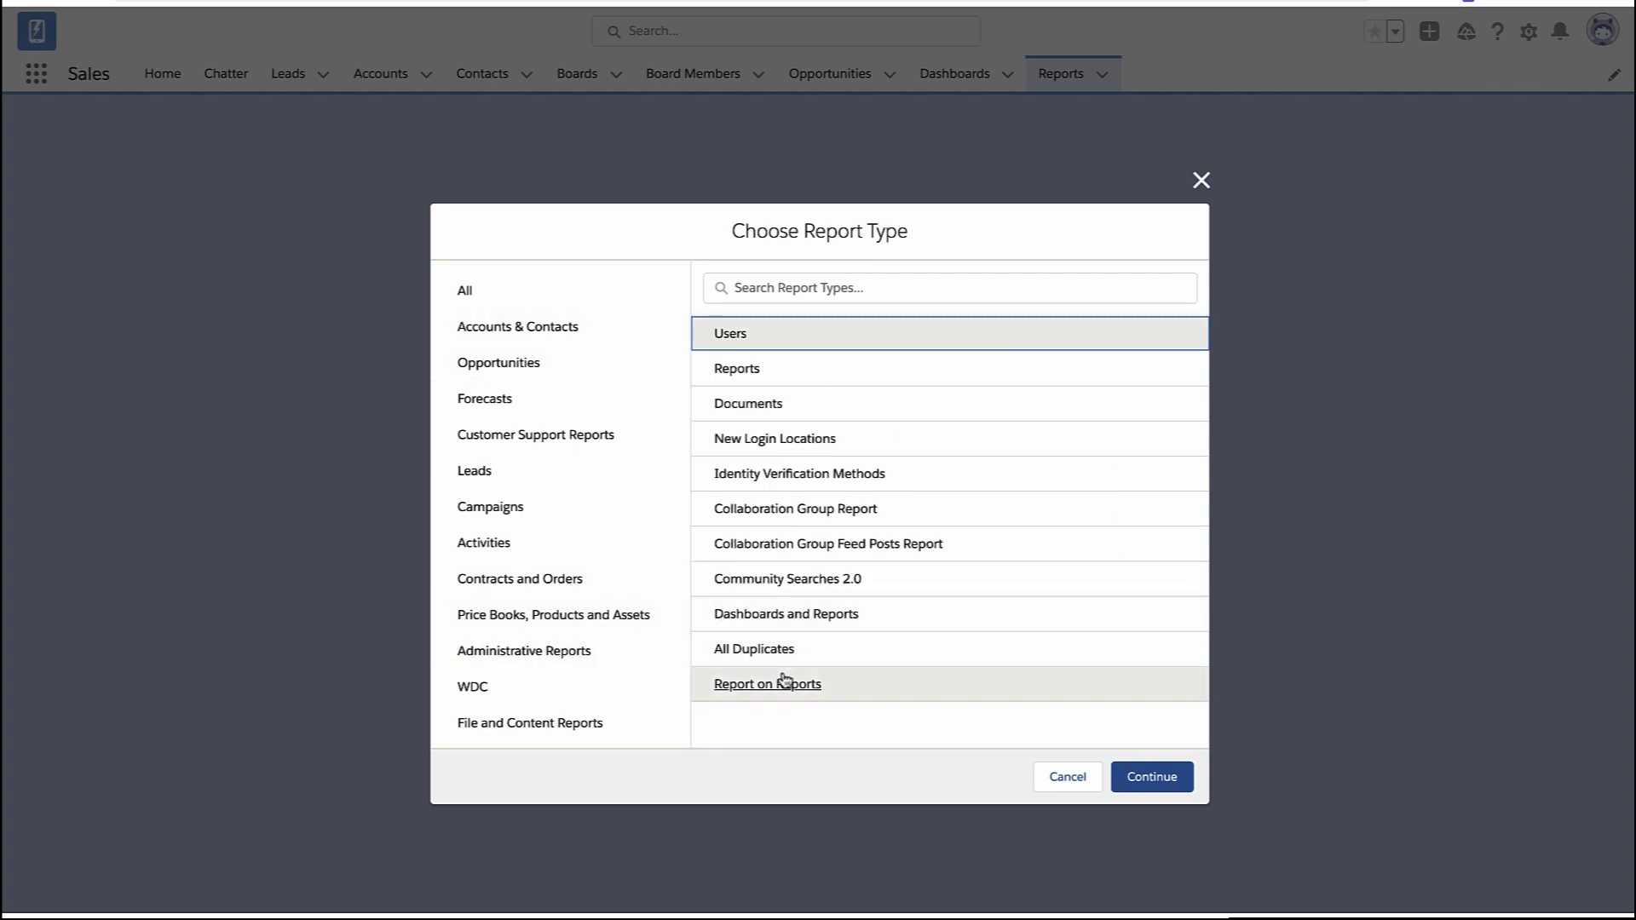
left_click(867, 682)
left_click(1178, 779)
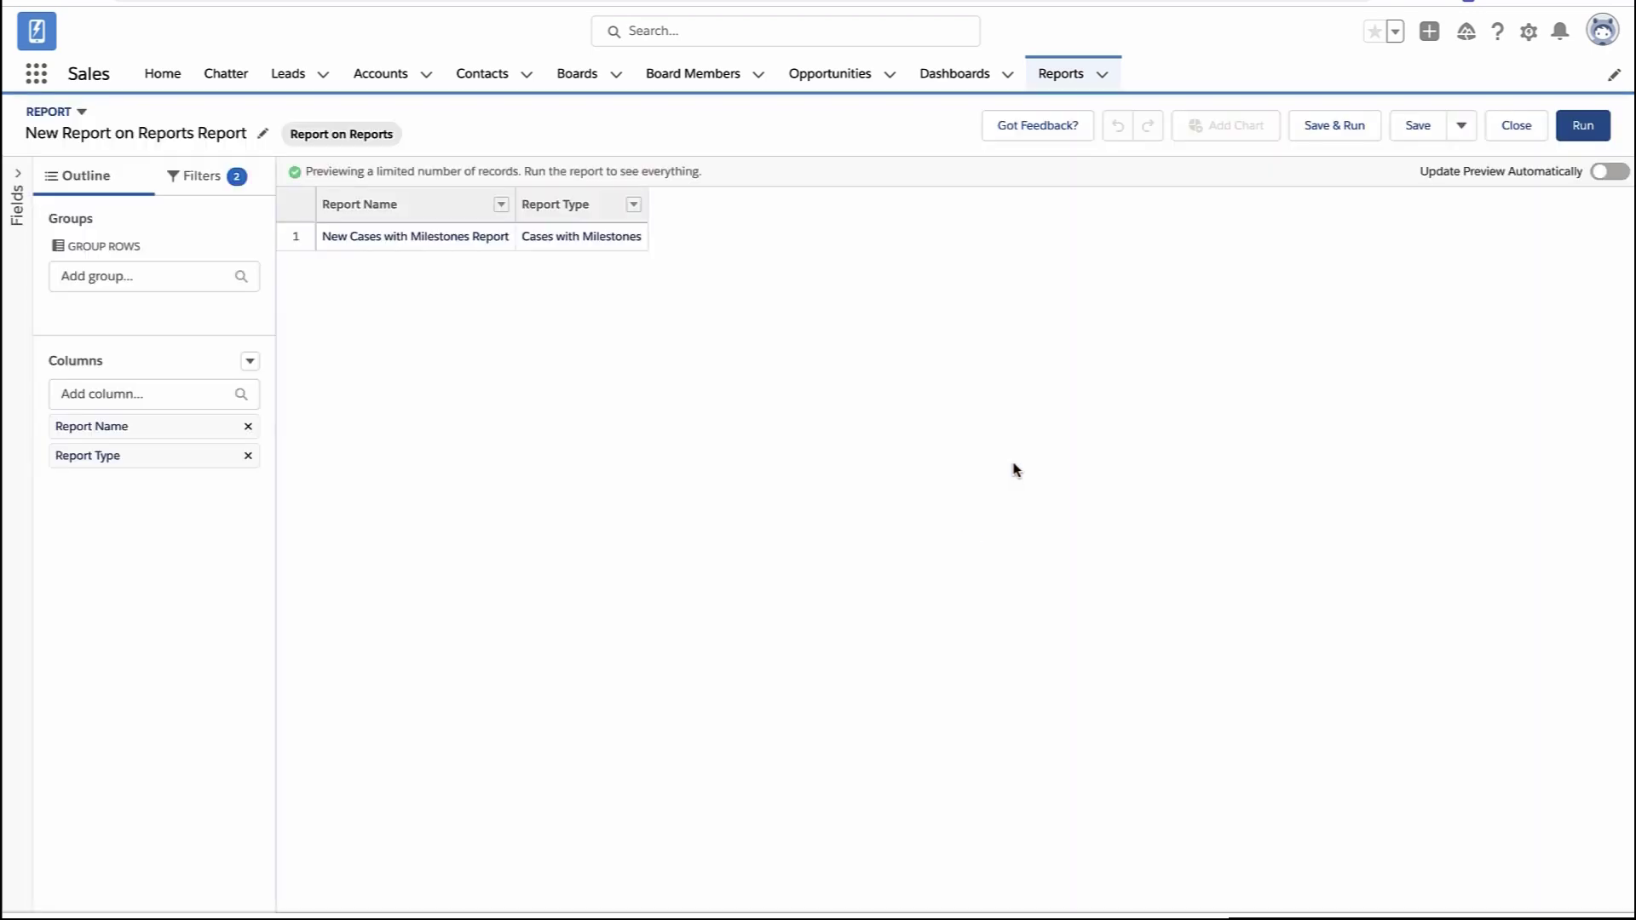
Step: Add Last Run, Last Modified Date and Created By: Full Name columns, ordered after Report Type
left_click(11, 198)
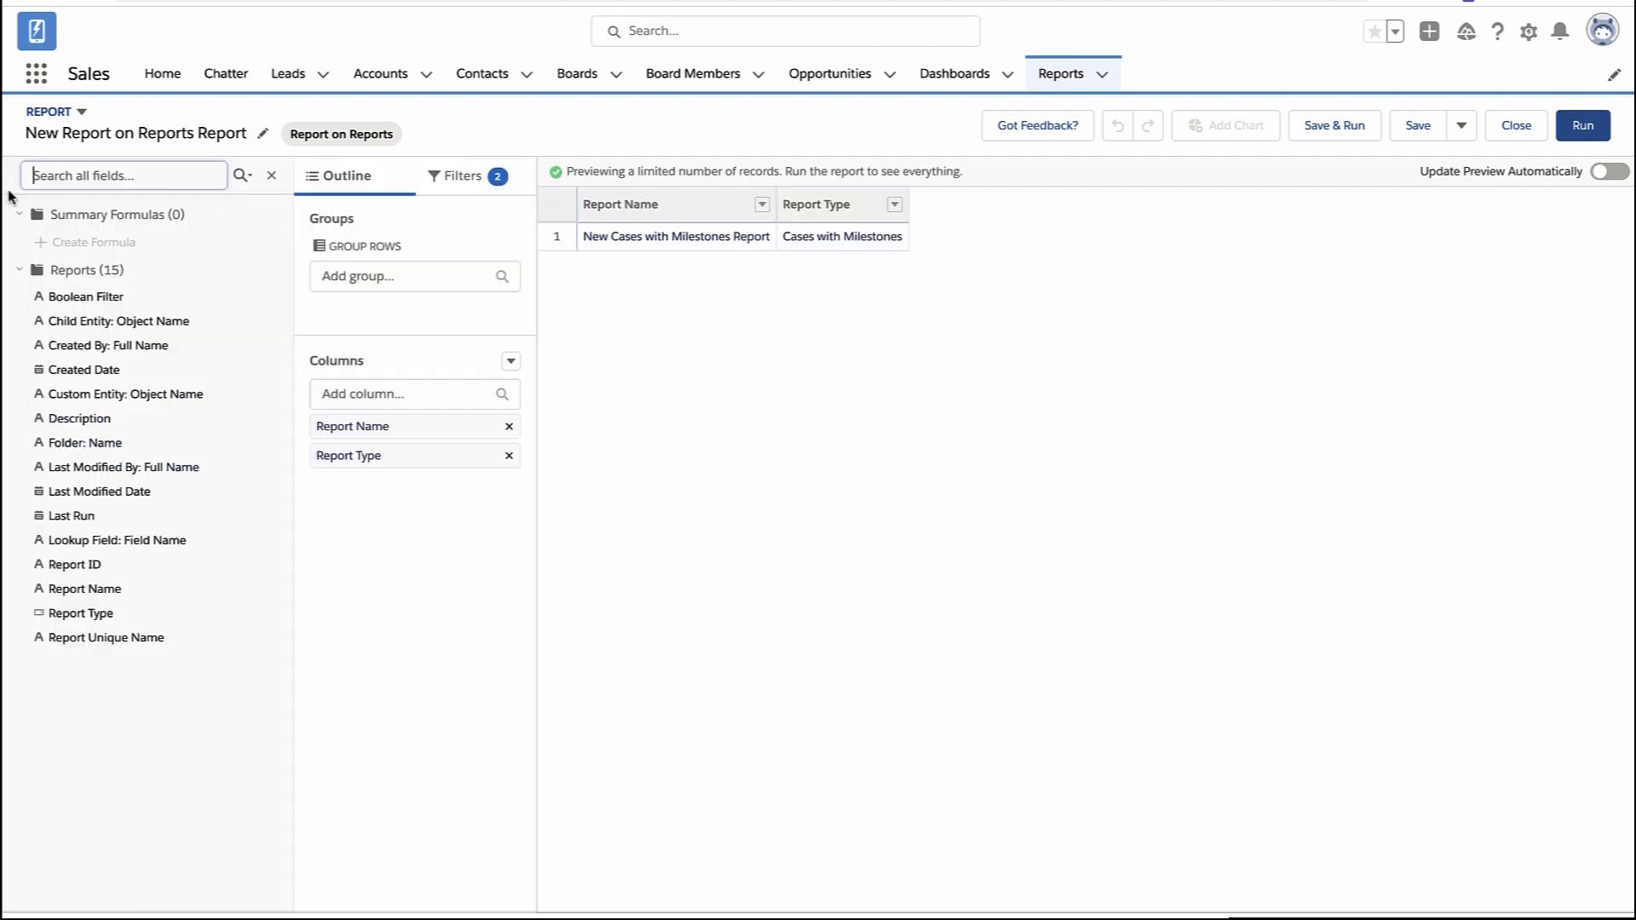
left_click(104, 613)
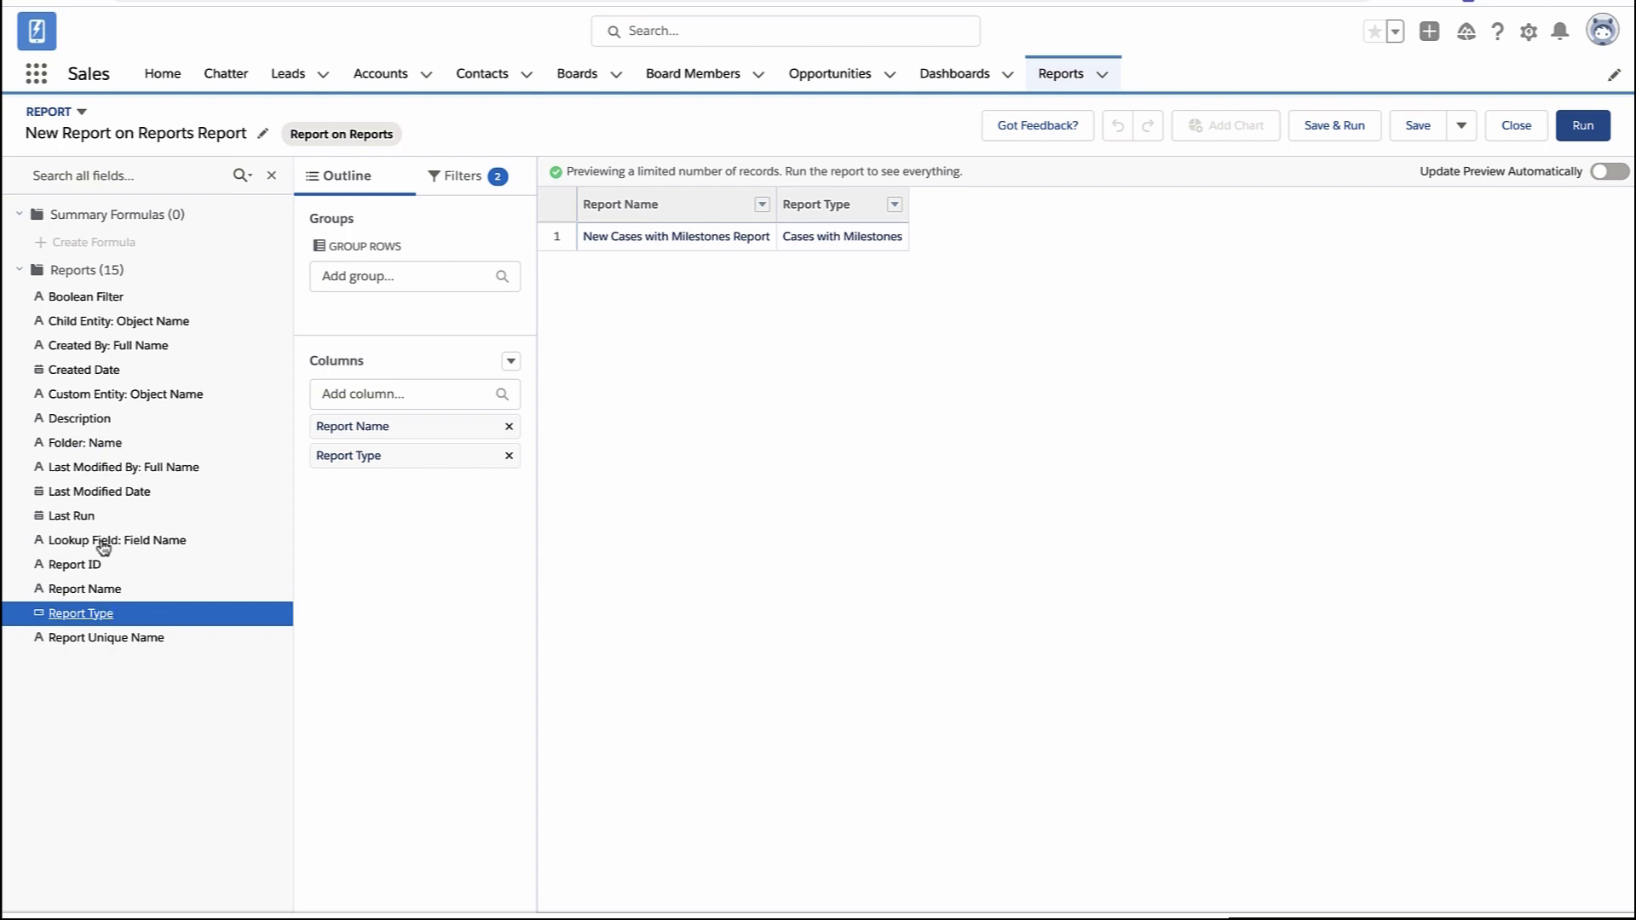
double_click(85, 517)
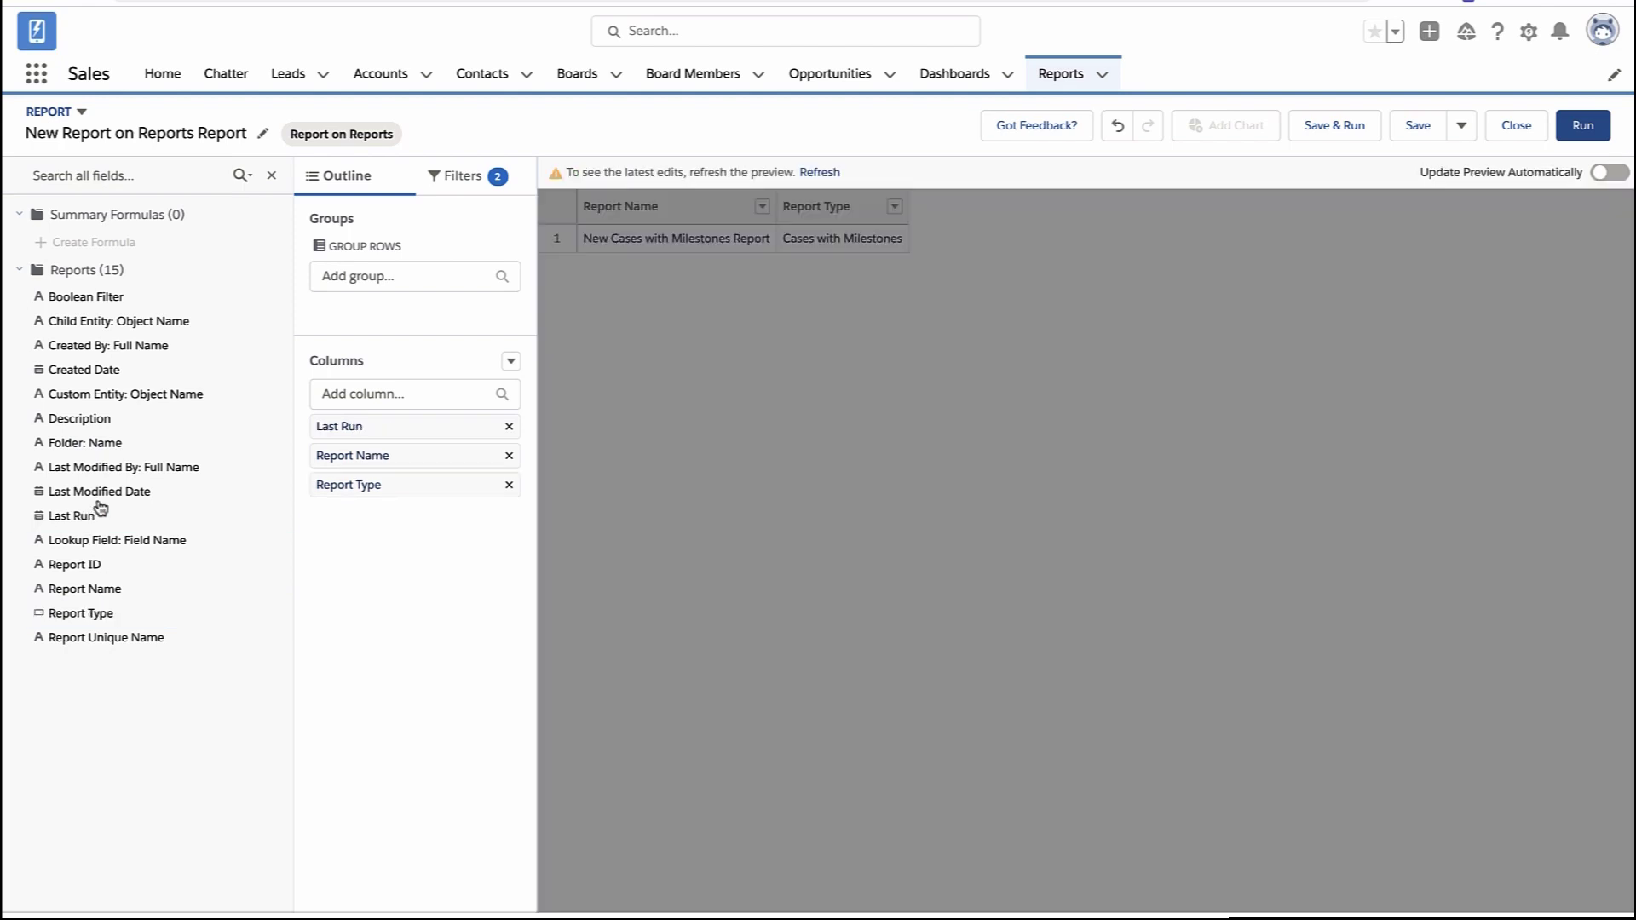
double_click(106, 495)
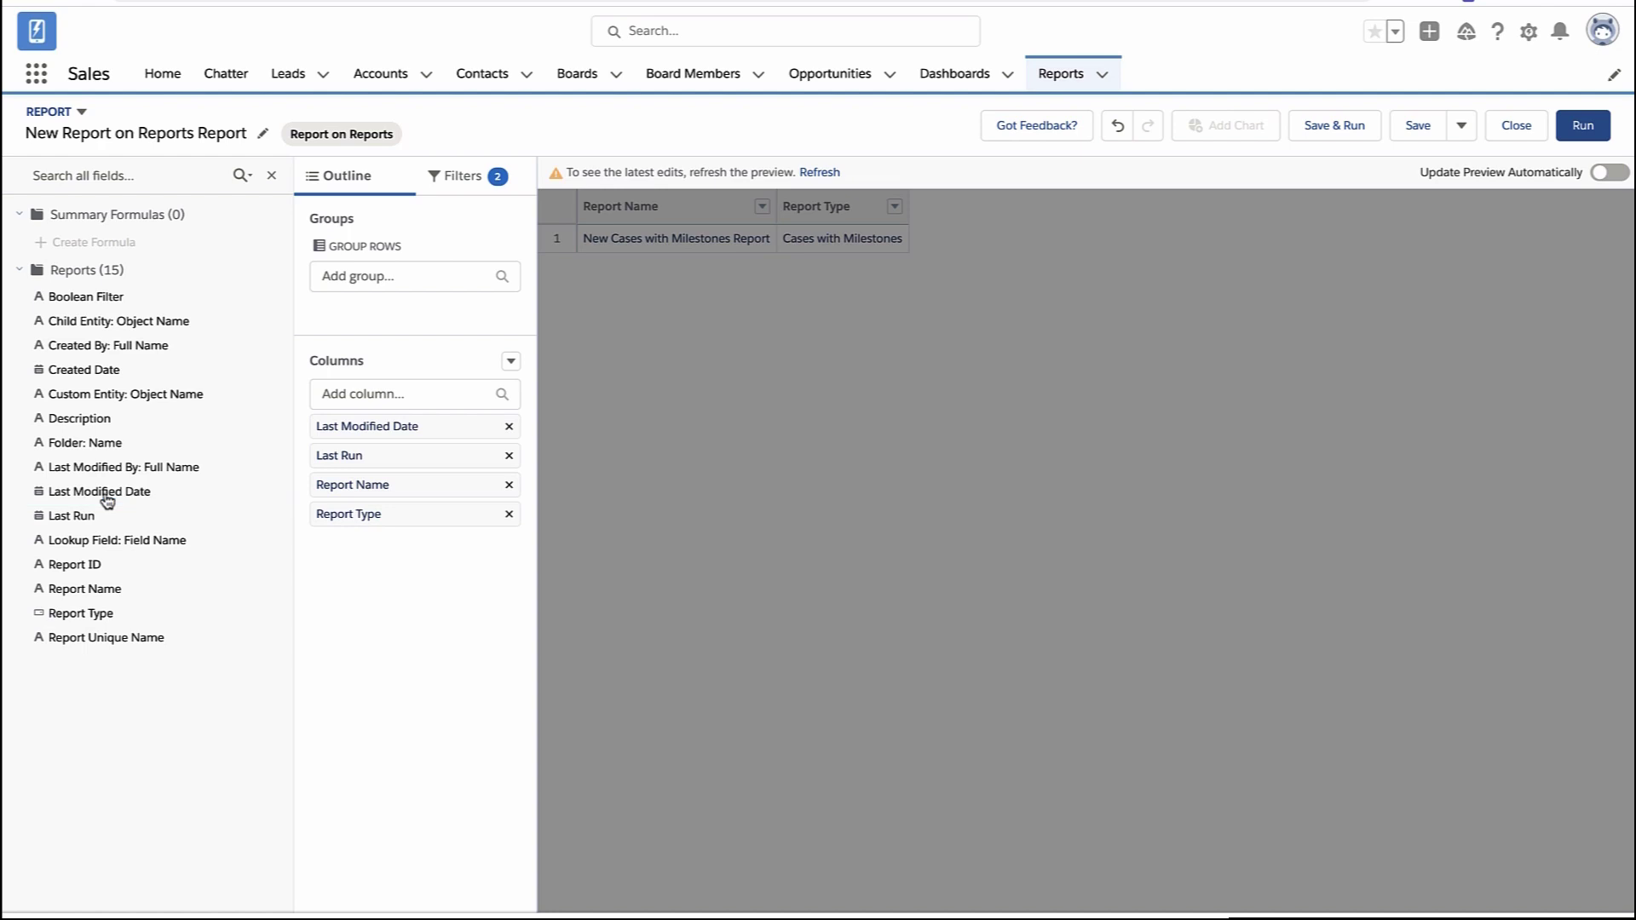
double_click(133, 347)
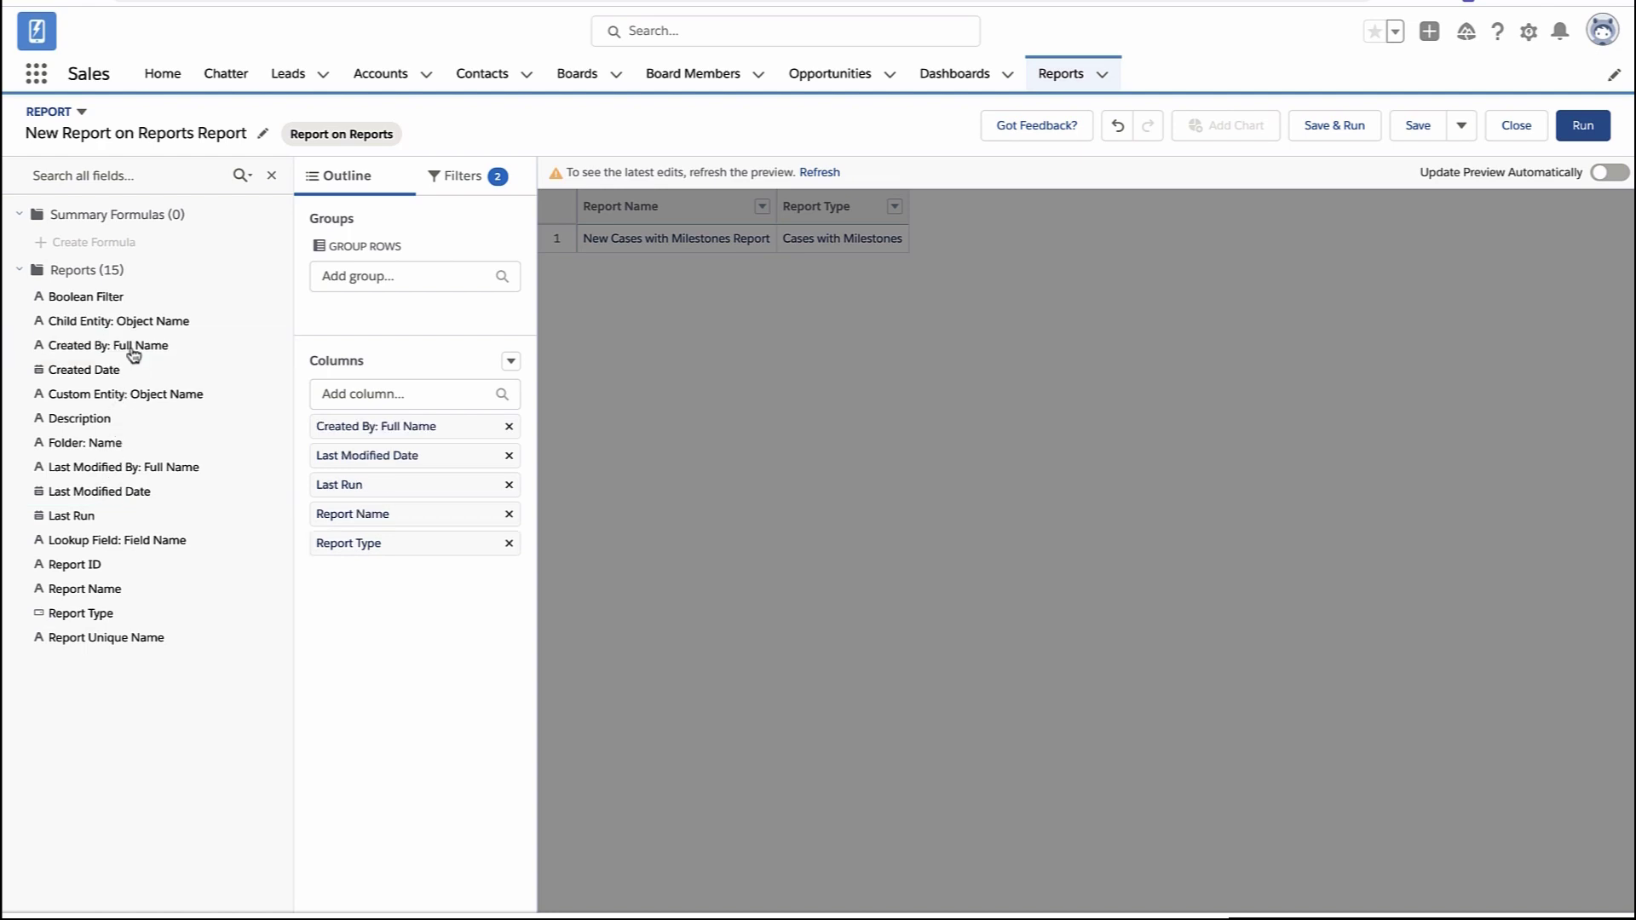
left_click_drag(412, 427, 421, 549)
left_click_drag(412, 460, 421, 550)
left_click_drag(412, 429, 420, 564)
Step: Refresh the preview and set the Show Me filter to All reports
left_click(819, 172)
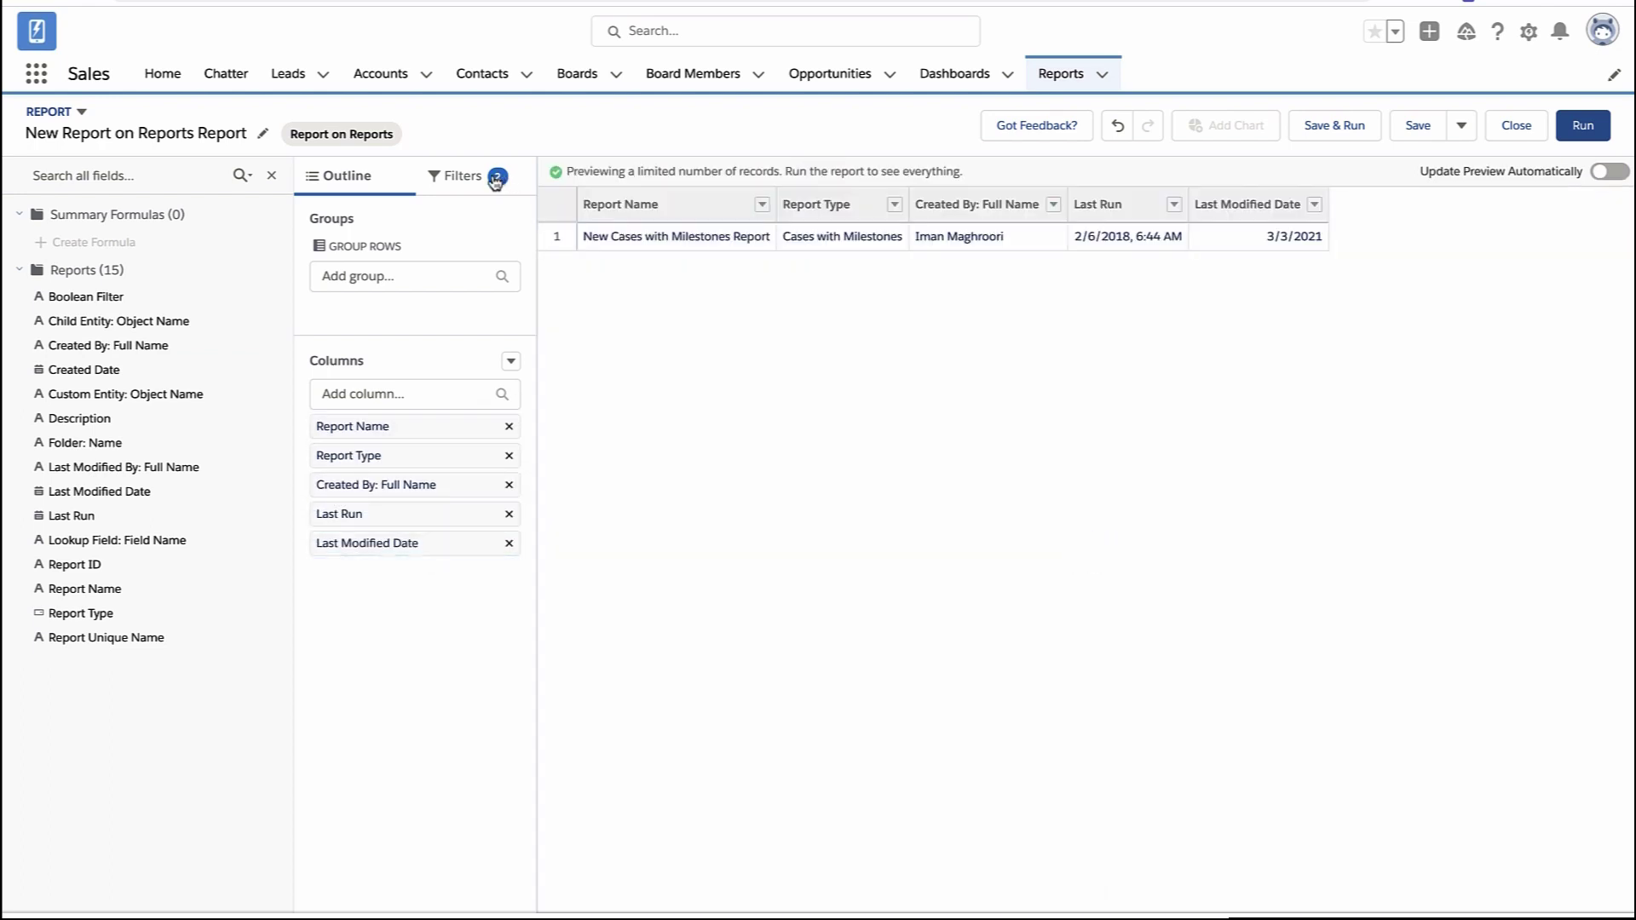
left_click(274, 174)
left_click(228, 177)
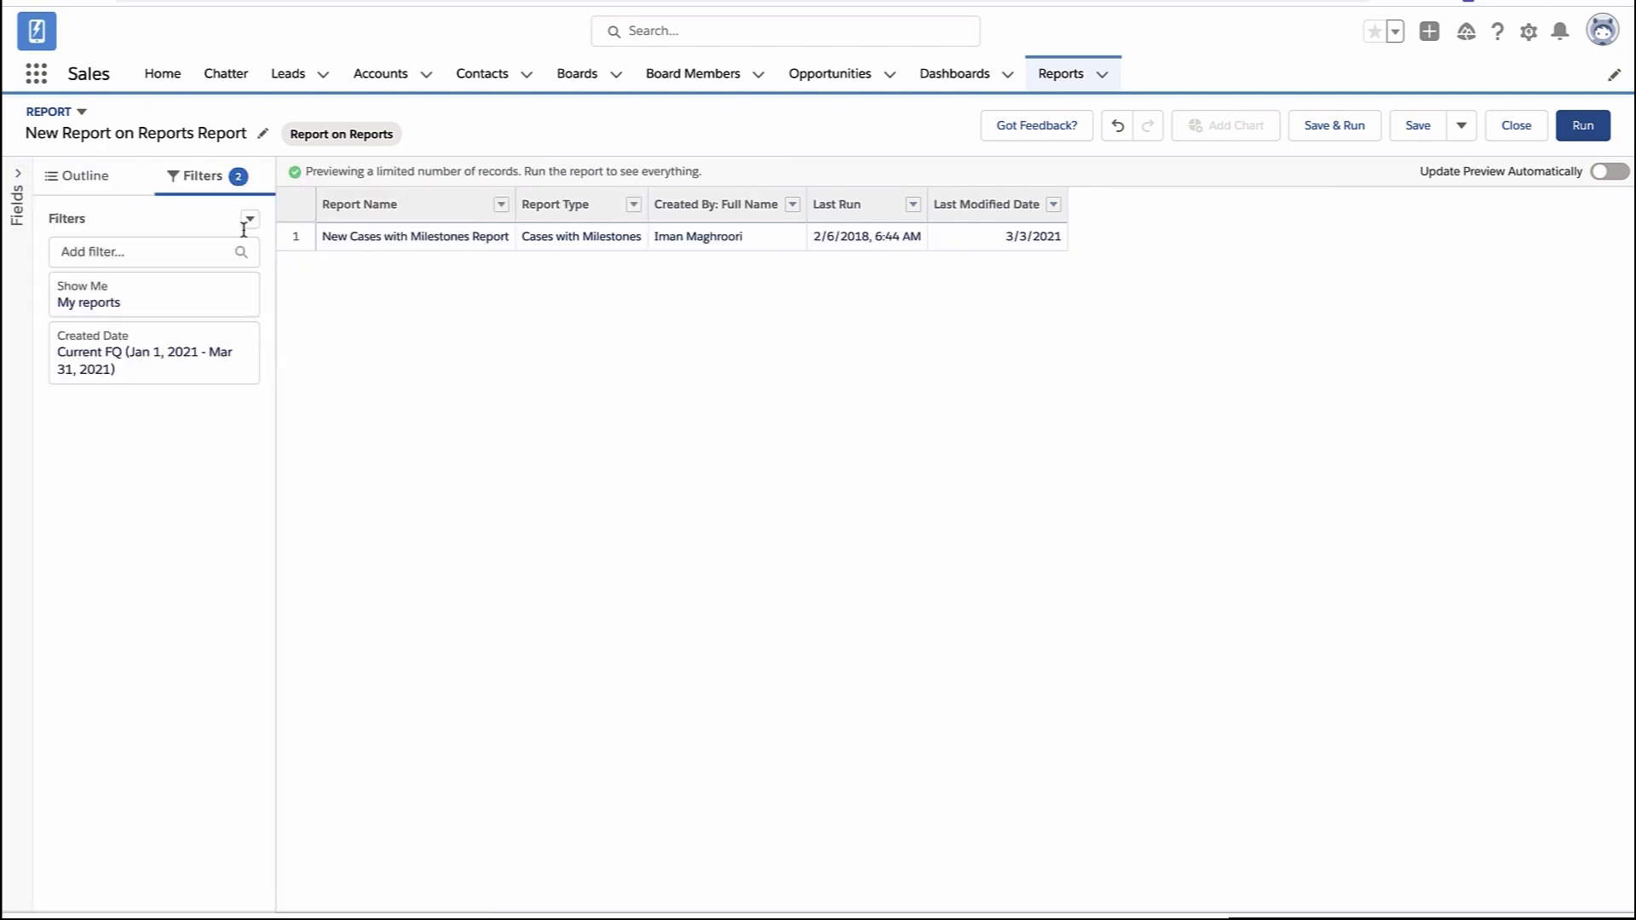
left_click(208, 308)
left_click(336, 311)
left_click(341, 376)
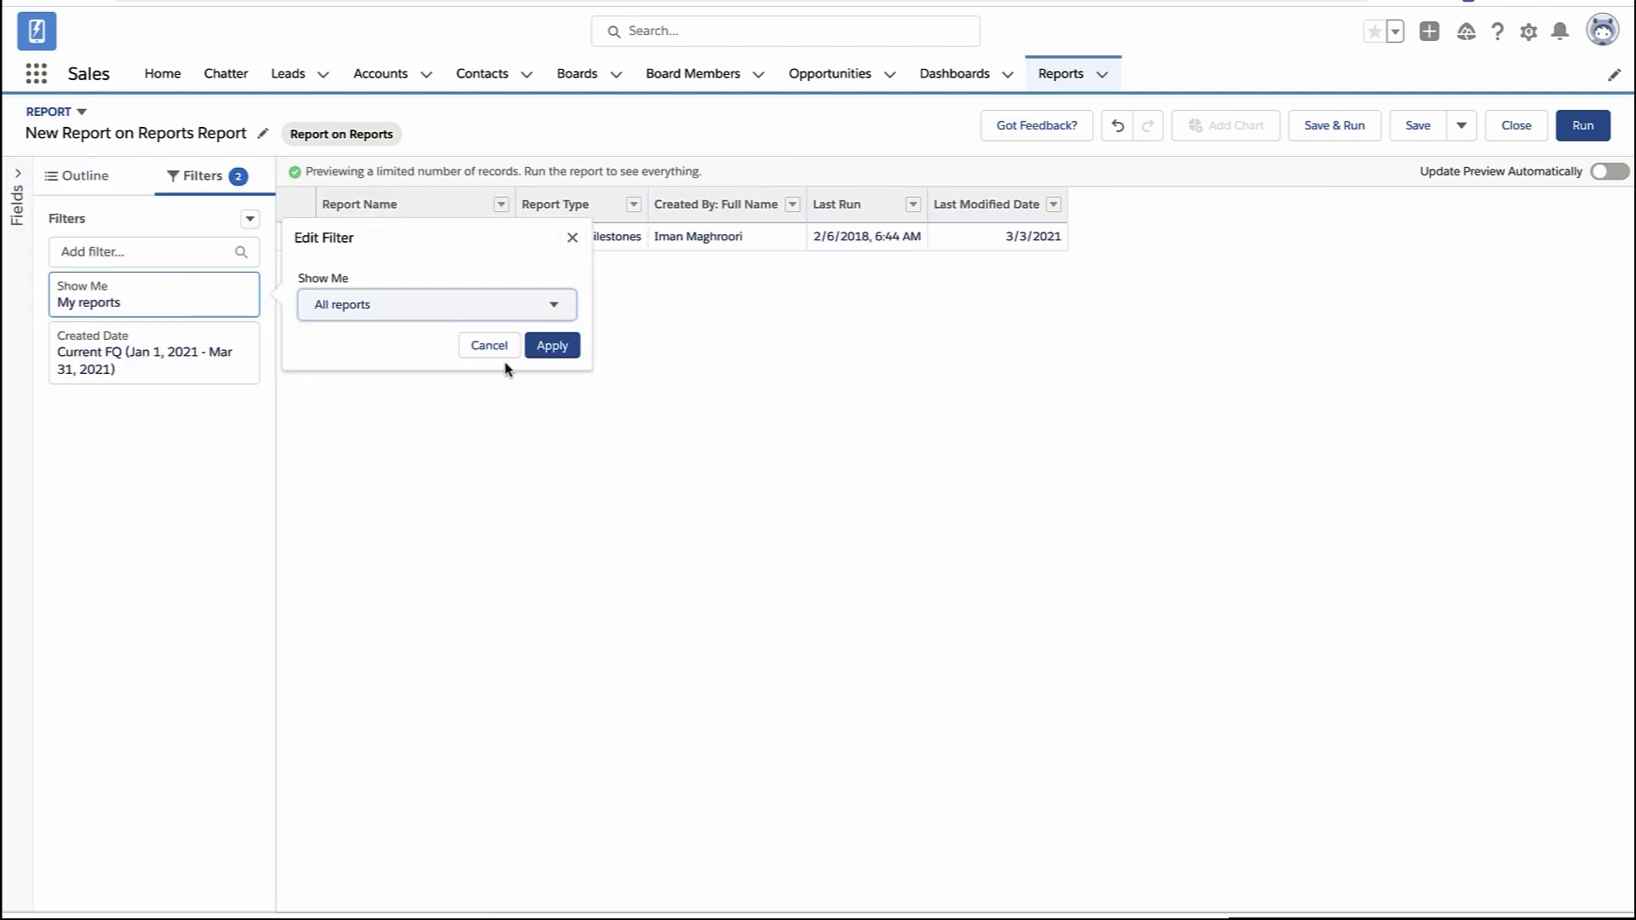
left_click(564, 347)
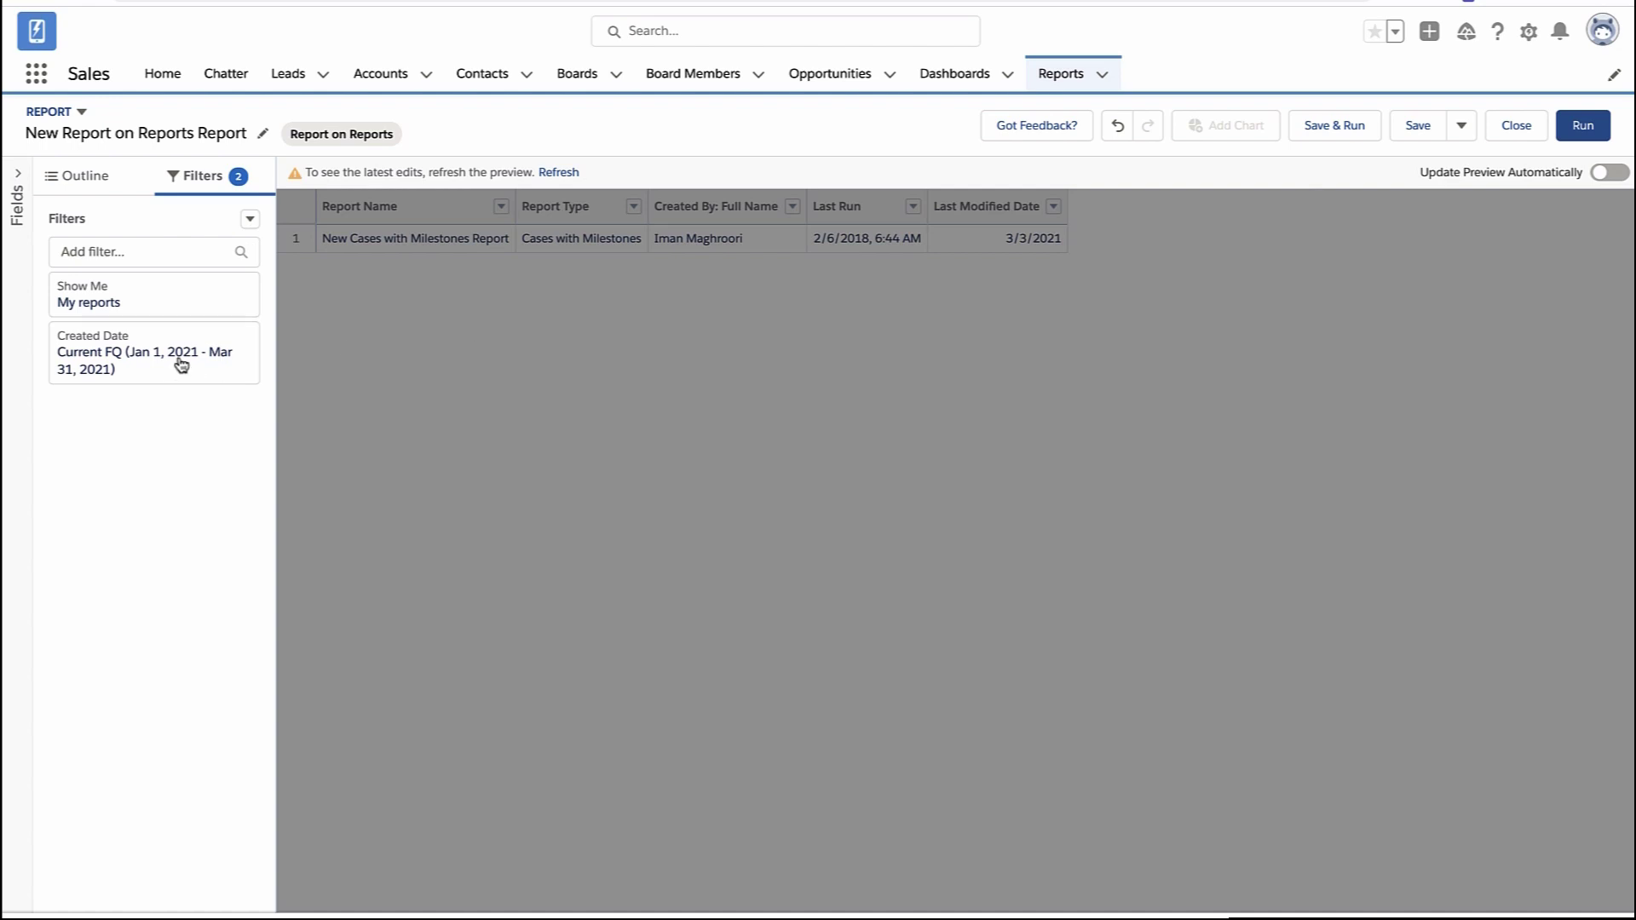
Step: Set the Created Date range to All Time and refresh the preview
left_click(181, 365)
left_click(380, 378)
left_click(376, 423)
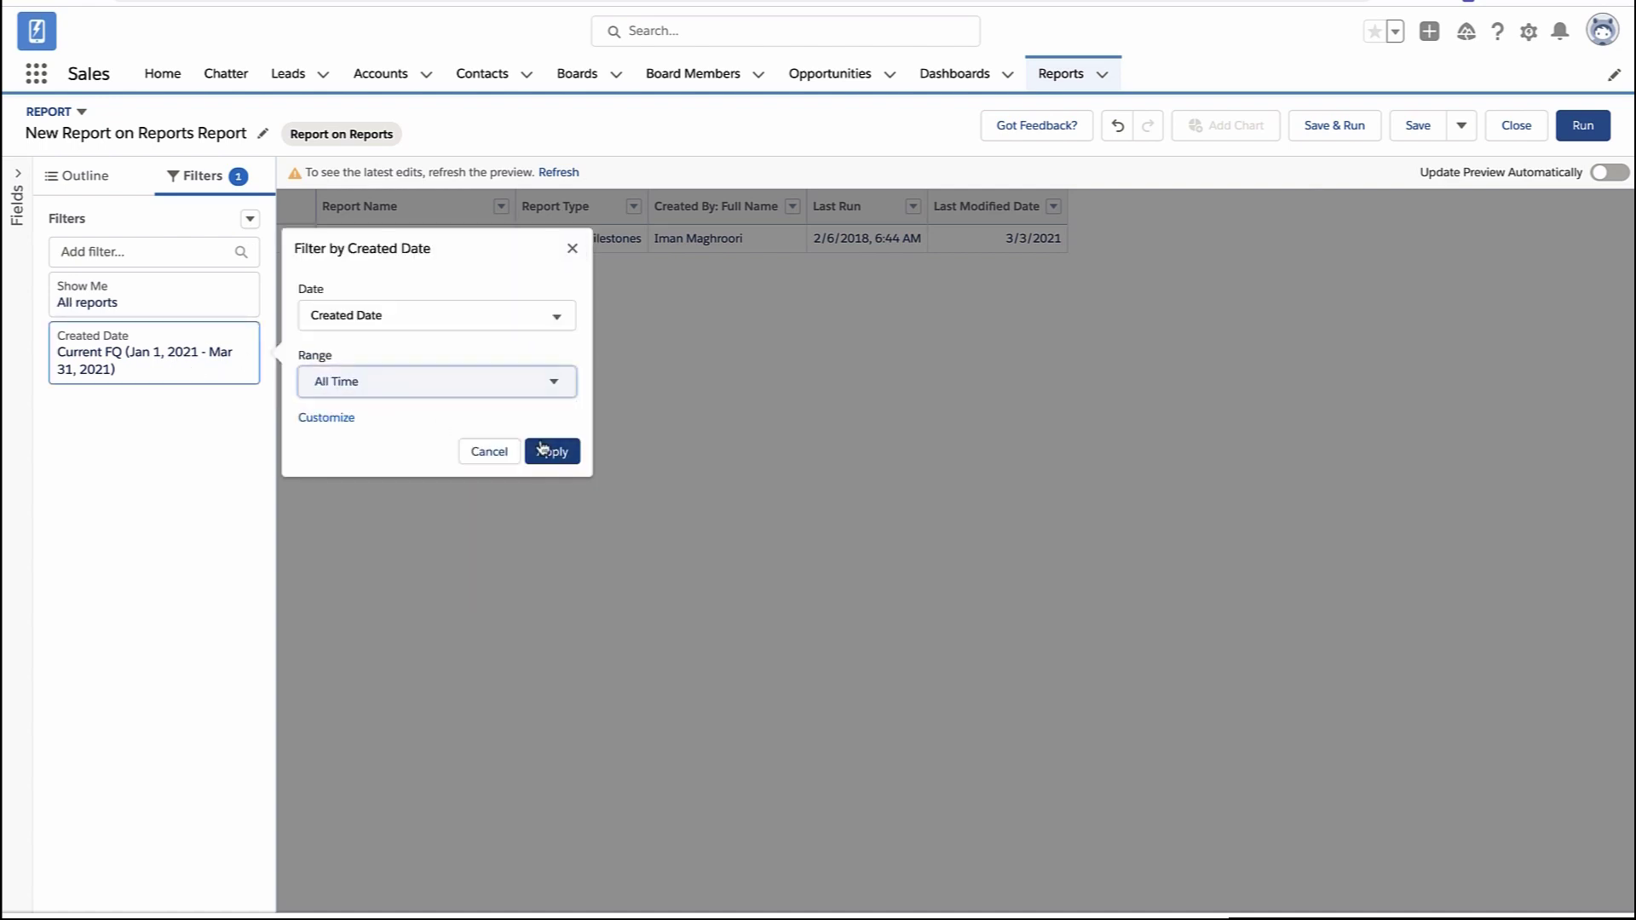
left_click(543, 449)
left_click(560, 171)
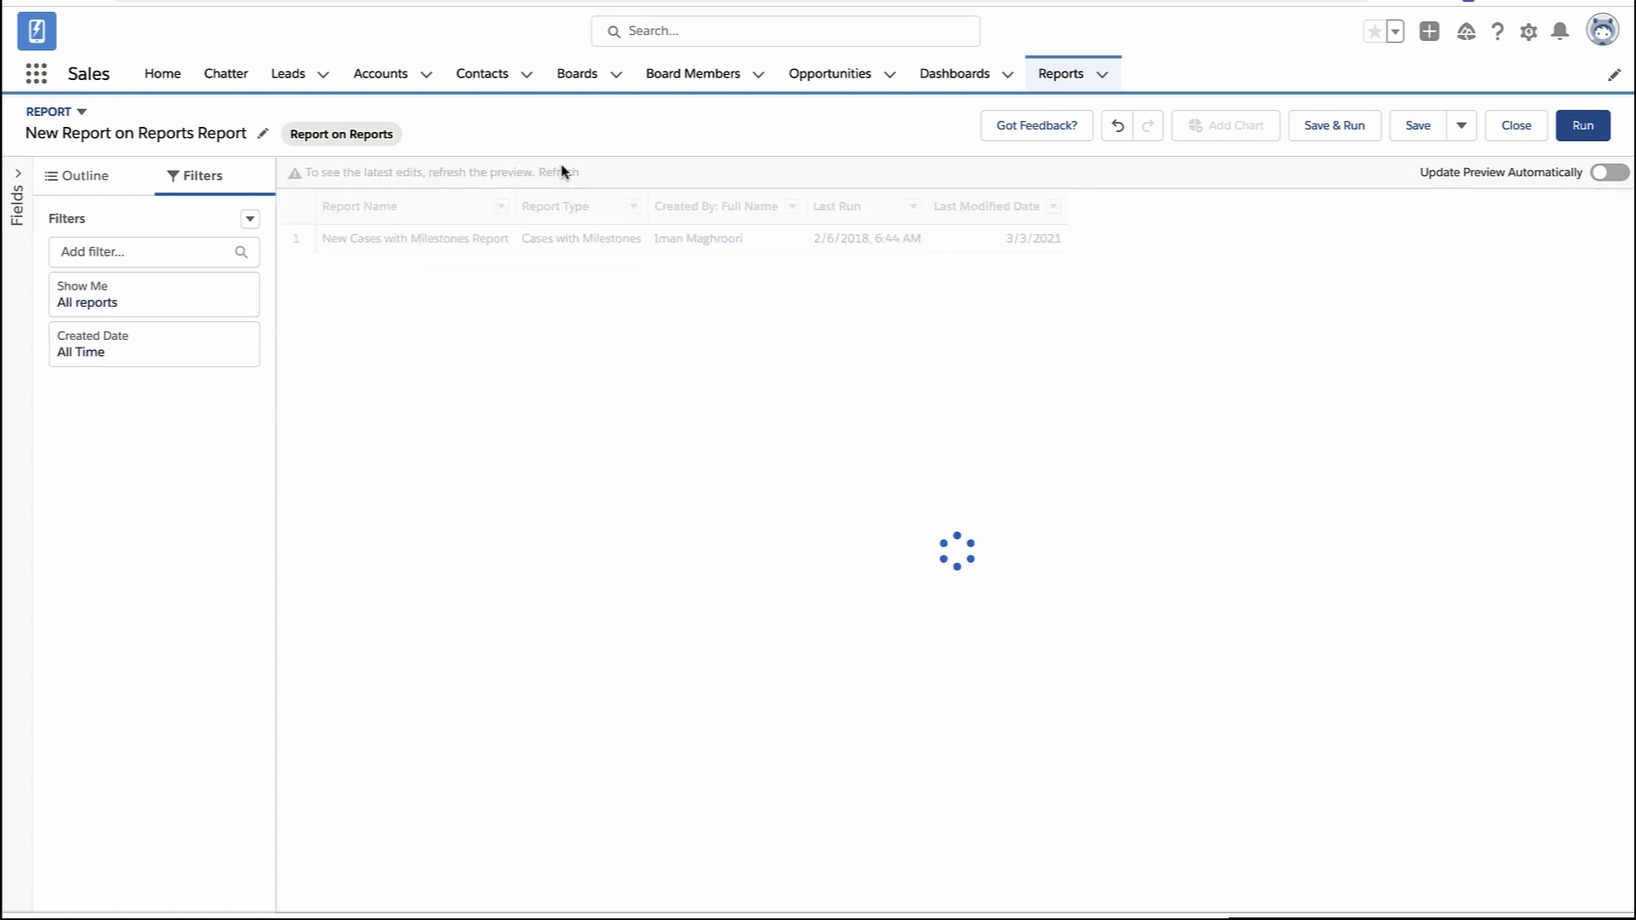